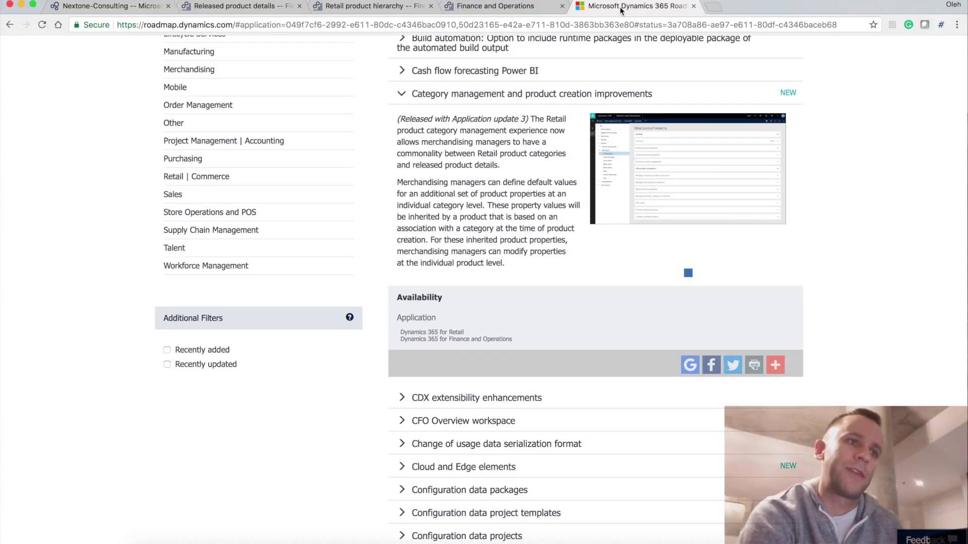
Glance at the Nextone-Consulting LCS environment page, then come back to the roadmap article.
click(103, 7)
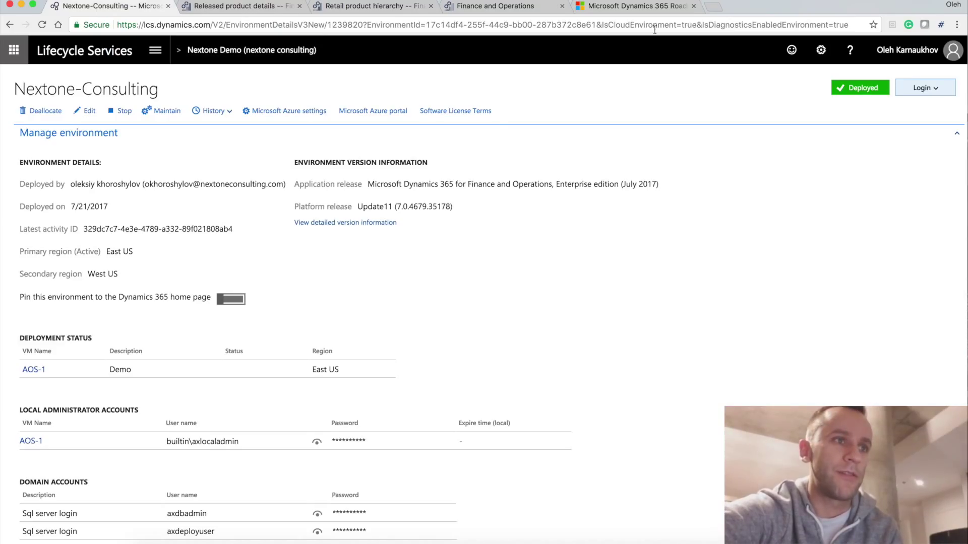
click(657, 7)
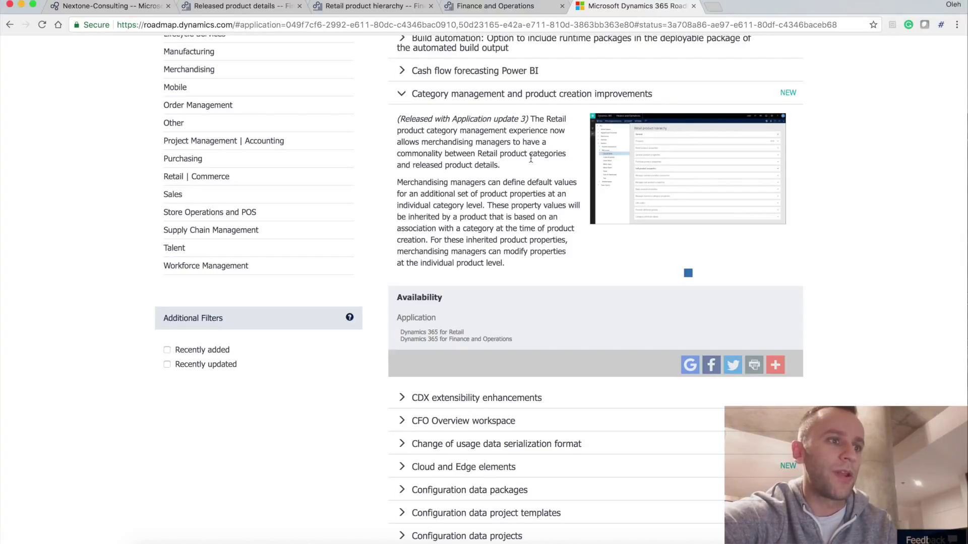
Highlight the sentence on category and product commonality, then switch to Released product details.
drag(502, 165, 394, 131)
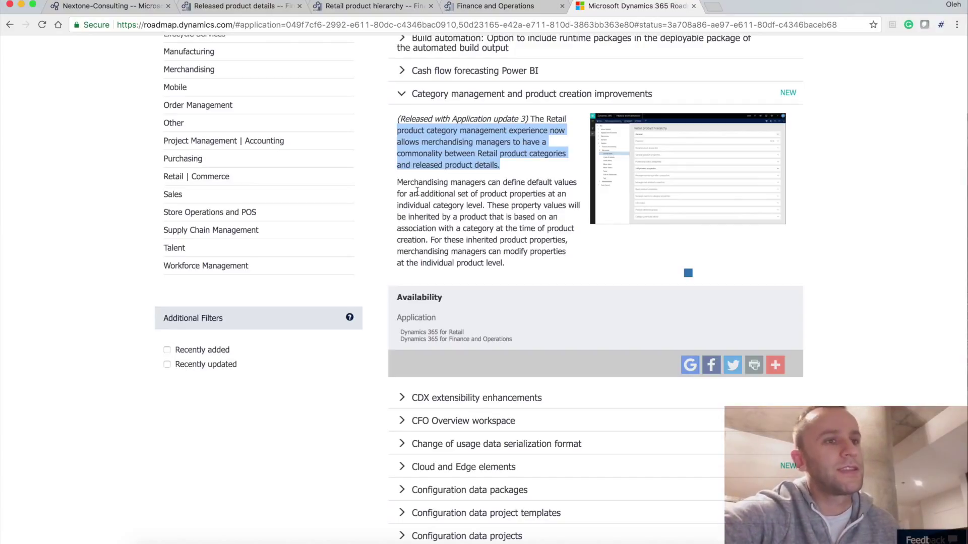
click(259, 9)
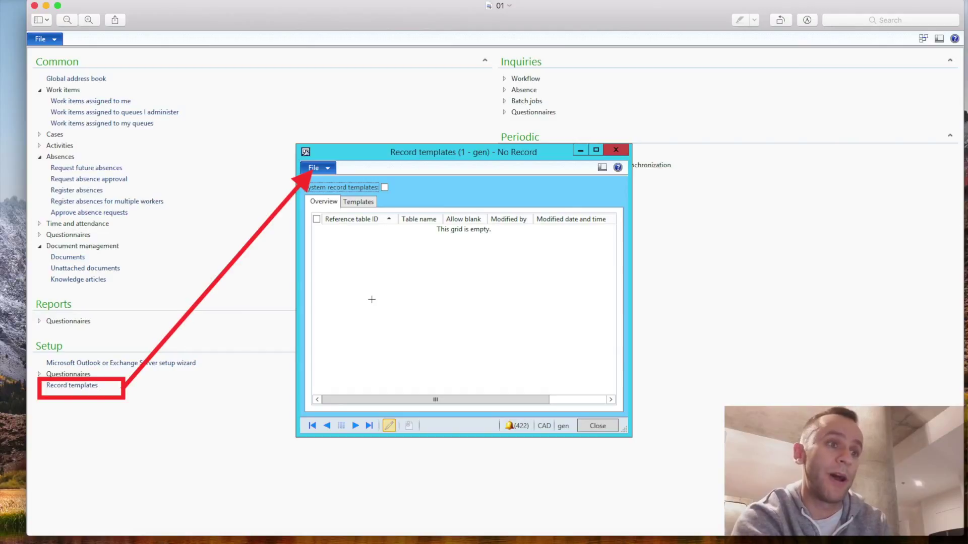
Bring the Chrome window with the Released products list back to the front.
click(372, 538)
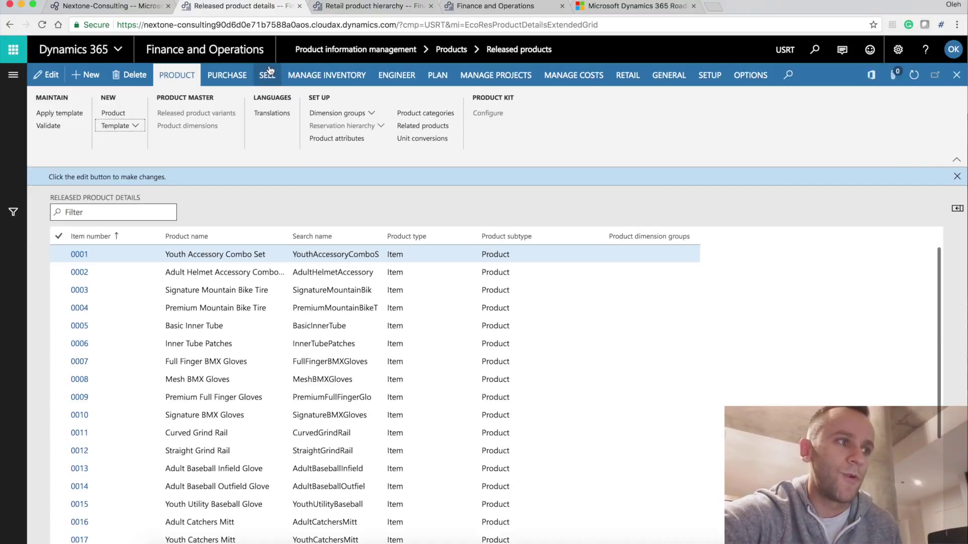
Save a new personal product template named Demo04 with description Demo04.
click(136, 126)
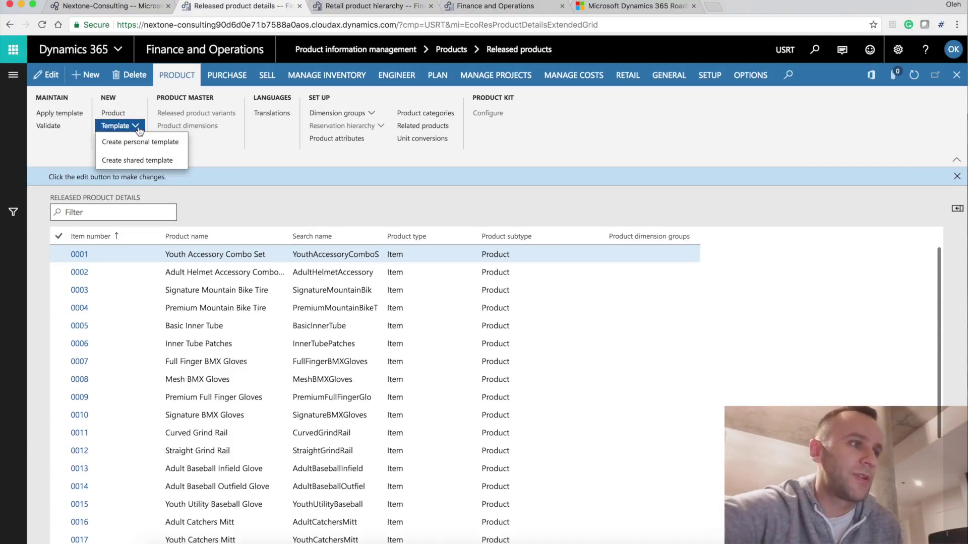
click(140, 143)
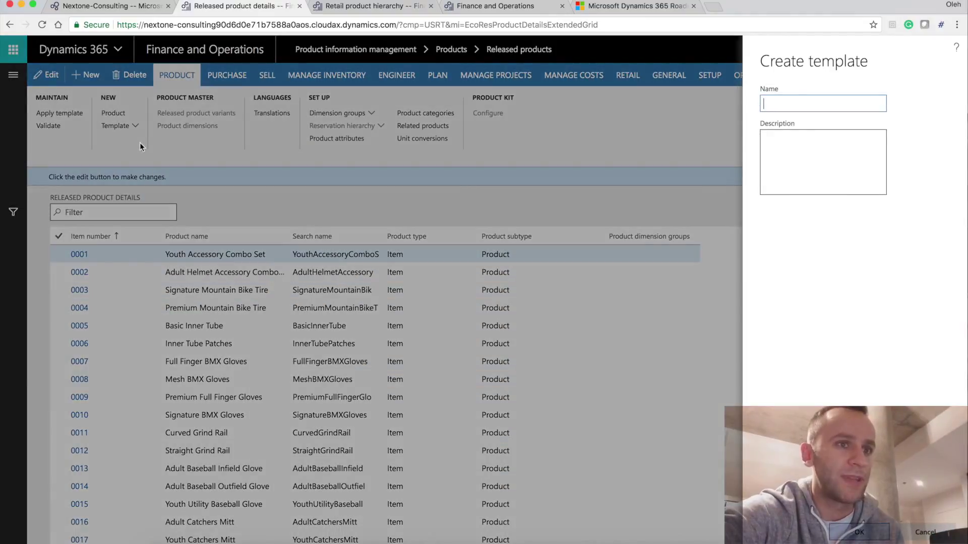
text(Demo04)
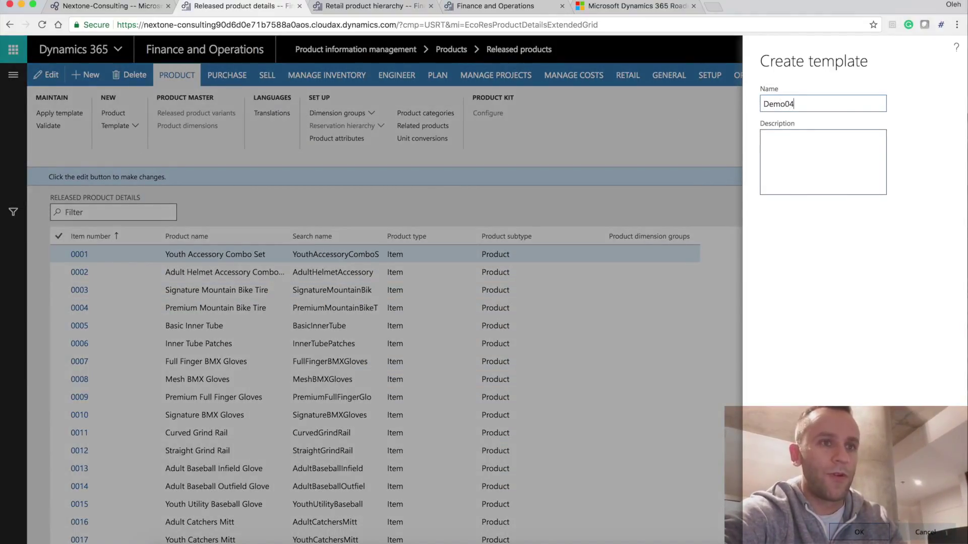
key(Tab)
text(Demo04)
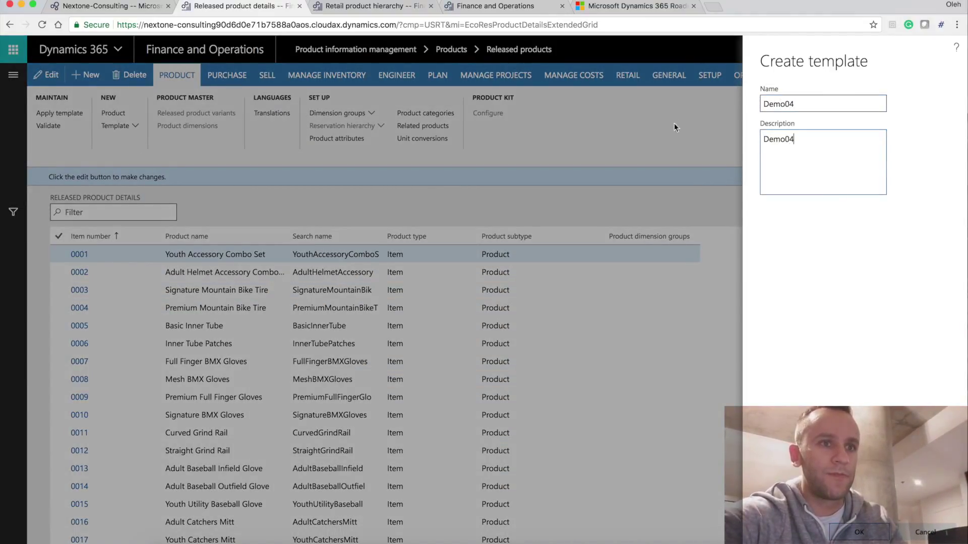
click(860, 534)
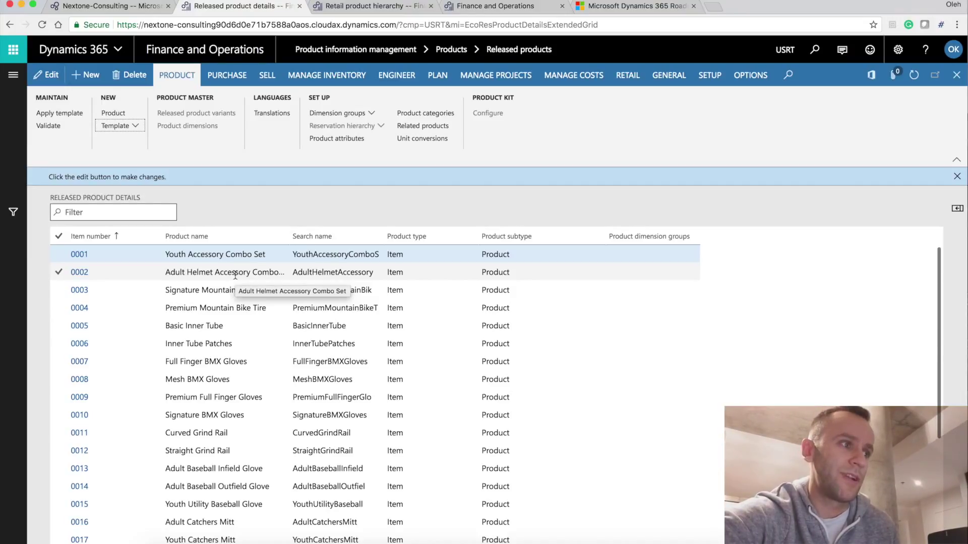
Verify Demo04 in the Apply template list, leaving Blank as default, then revisit the roadmap.
click(69, 112)
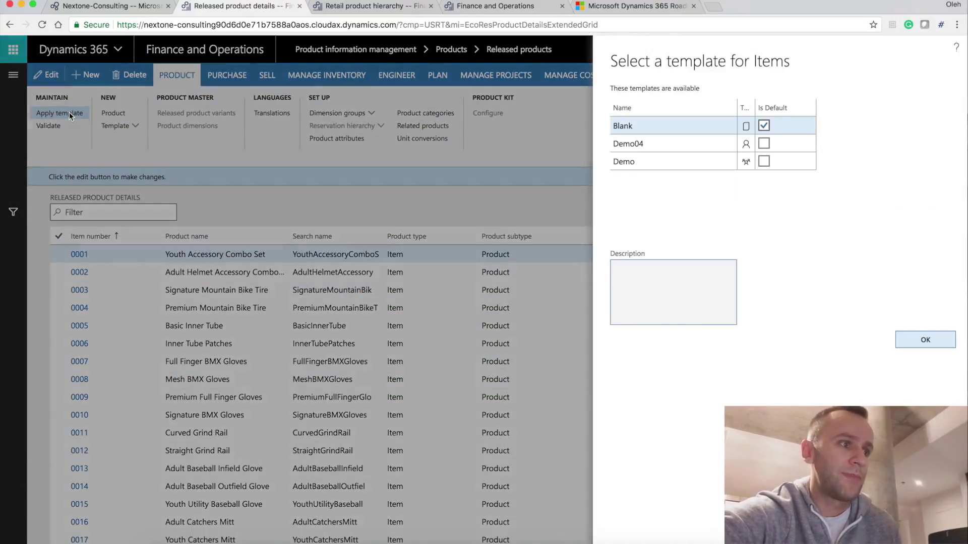
click(764, 144)
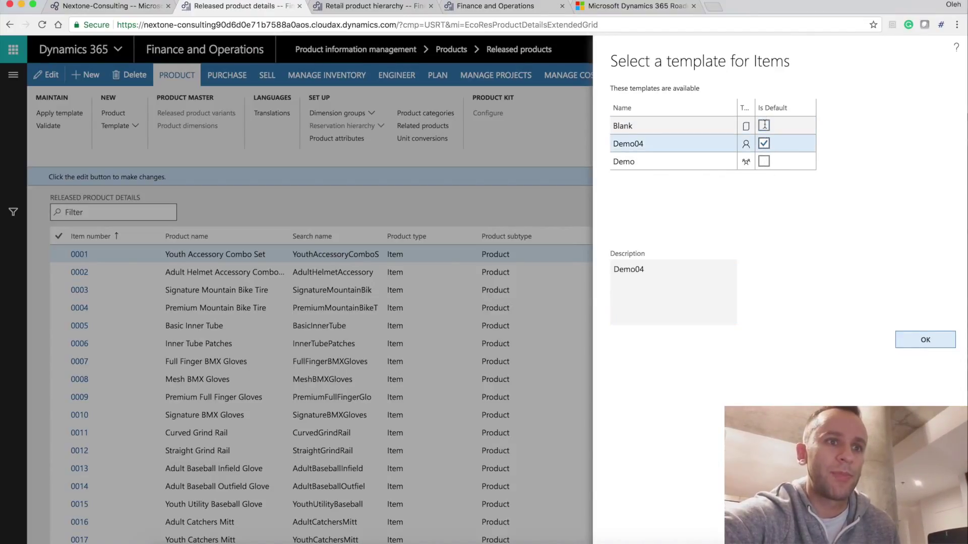
click(763, 126)
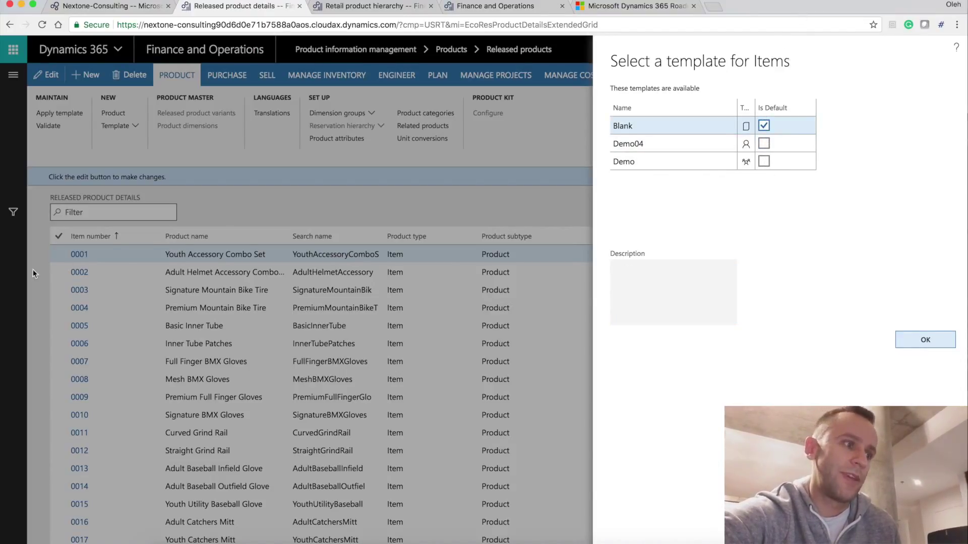
right_click(646, 144)
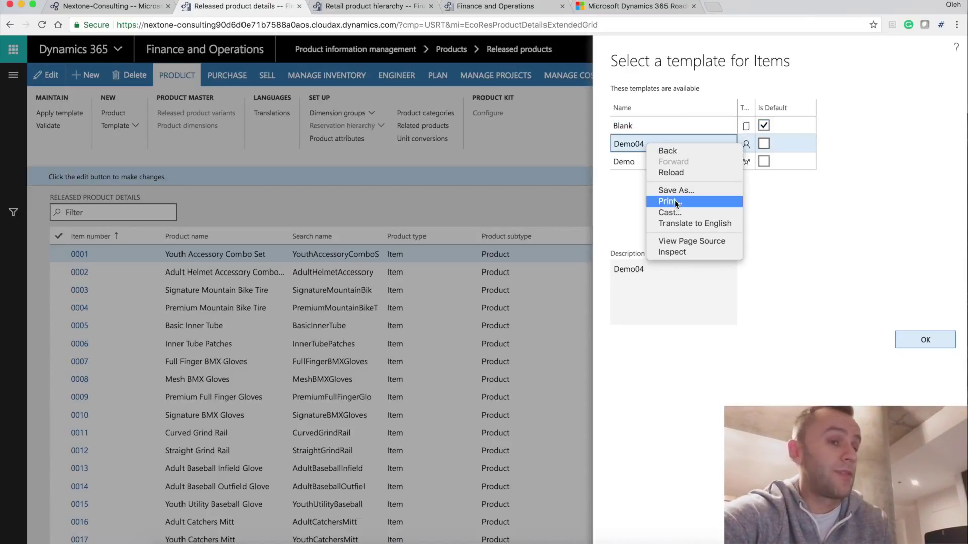
click(480, 321)
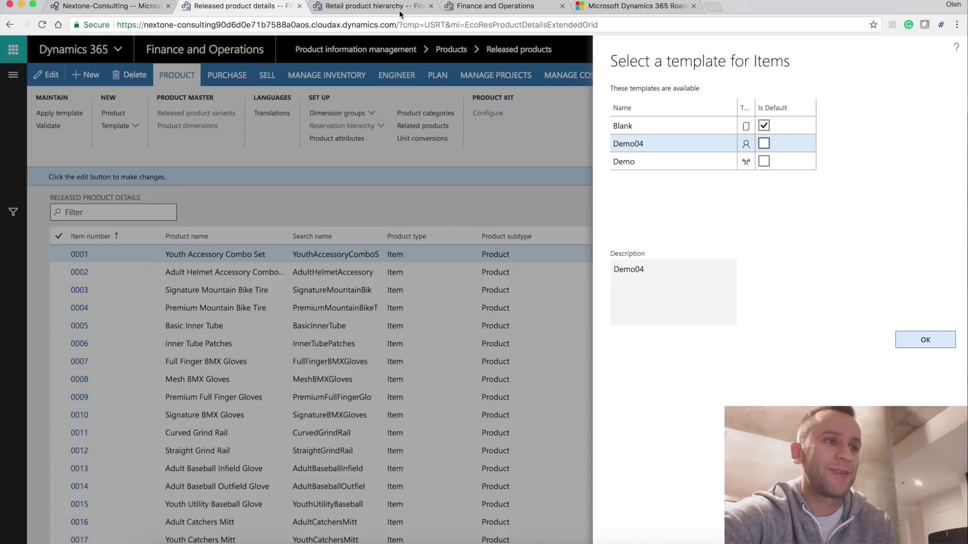
click(606, 9)
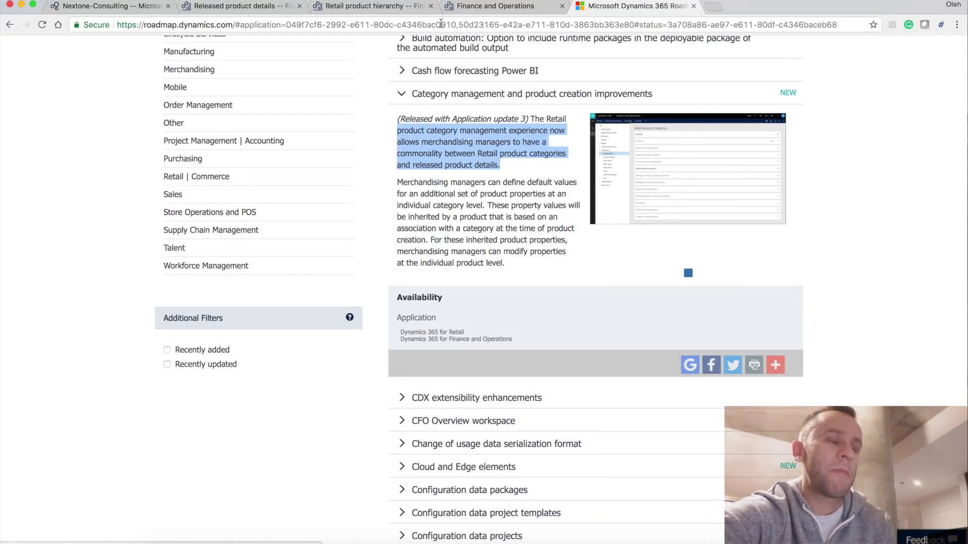
Switch to the Finance and Operations product list tab.
click(504, 7)
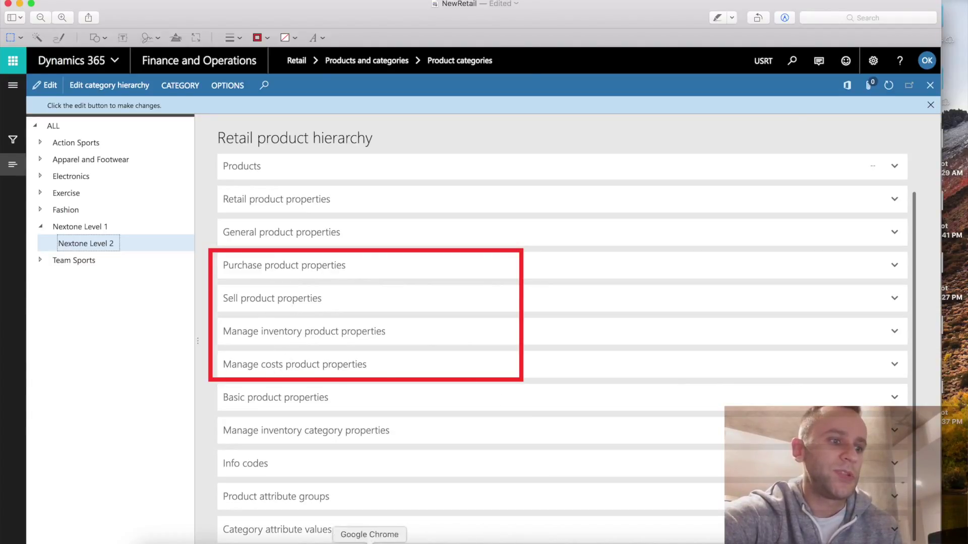
Open product 0004, expand its Purchase and Sell sections, then go to Retail product hierarchy.
click(373, 542)
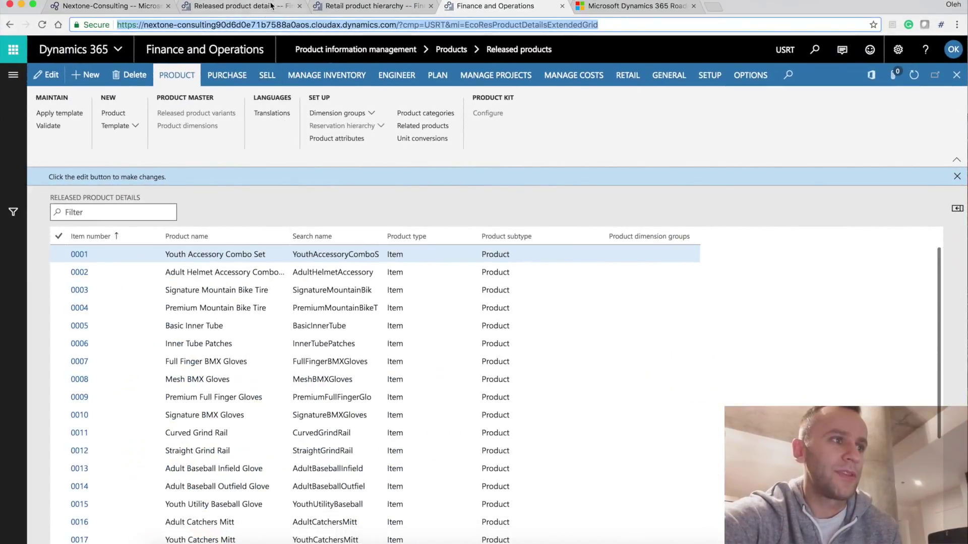
click(81, 309)
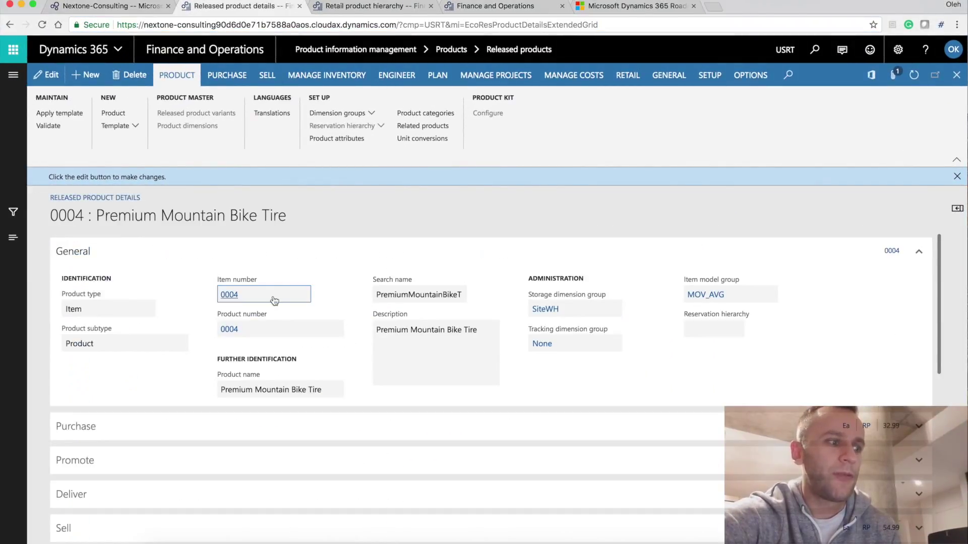
scroll(355, 287, down, 3)
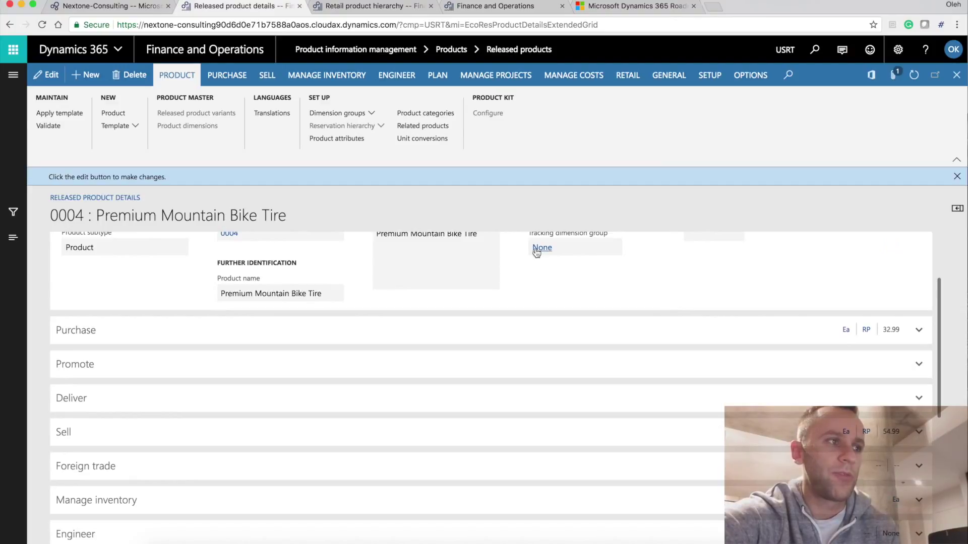
click(918, 331)
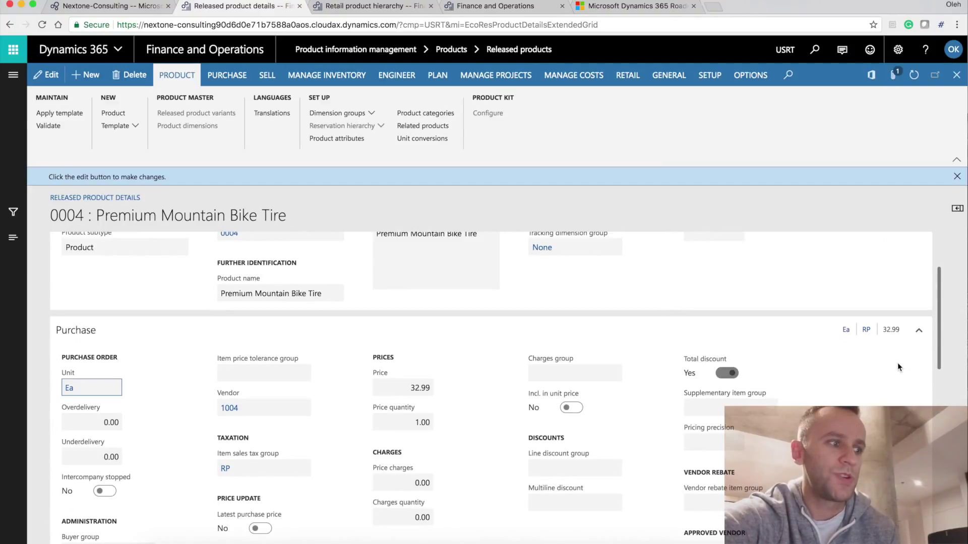
scroll(918, 373, down, 5)
click(919, 435)
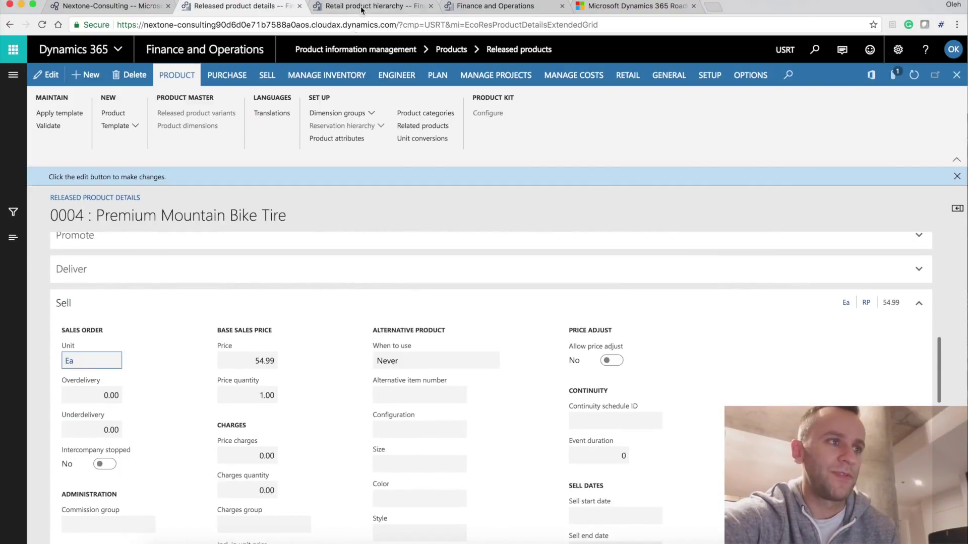
click(362, 9)
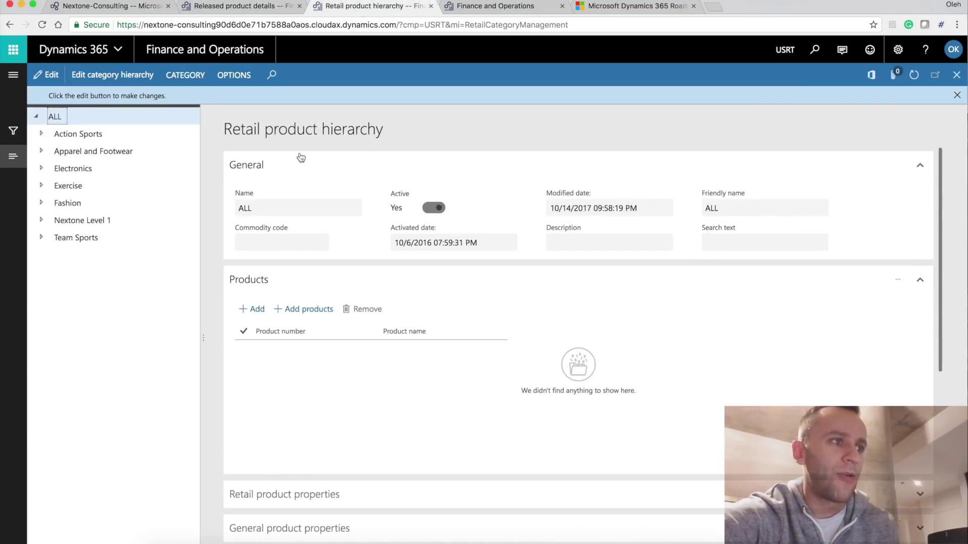
Expand Nextone Level 1 and select its Nextone Level 2 subcategory, collapsing the Products section.
click(41, 221)
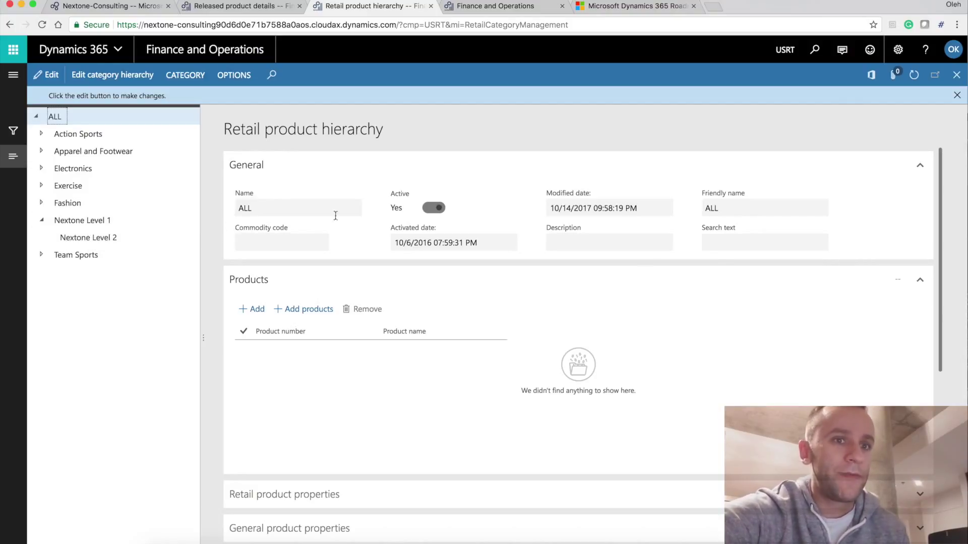
click(920, 280)
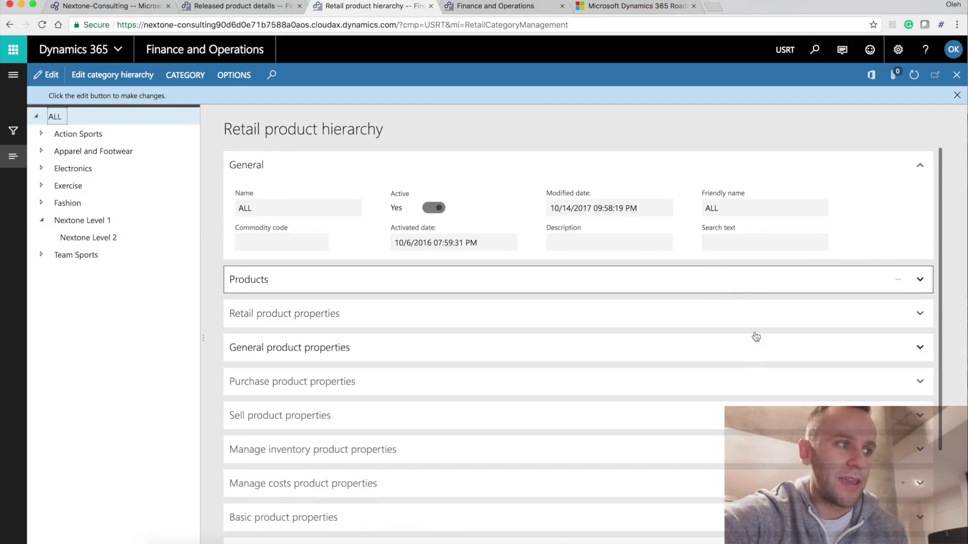
click(97, 236)
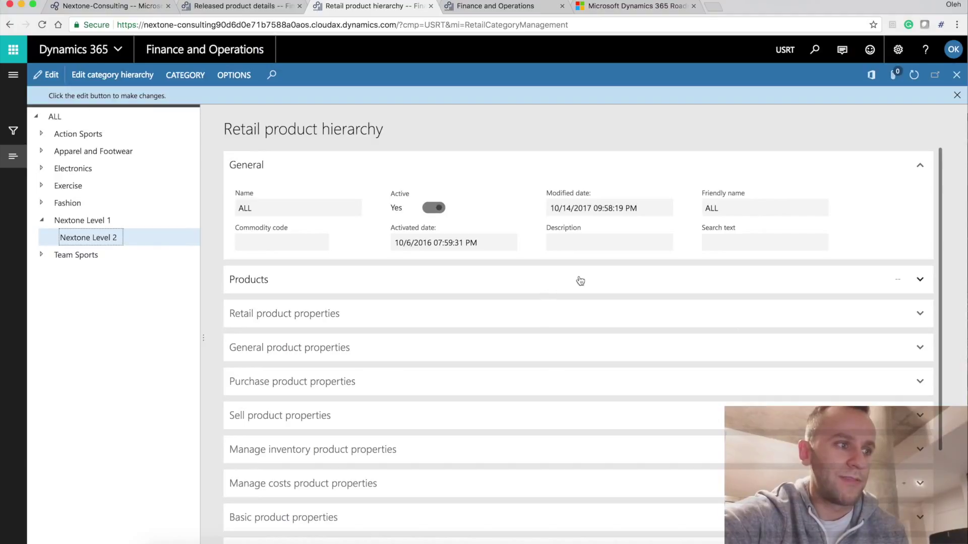
scroll(577, 324, down, 1)
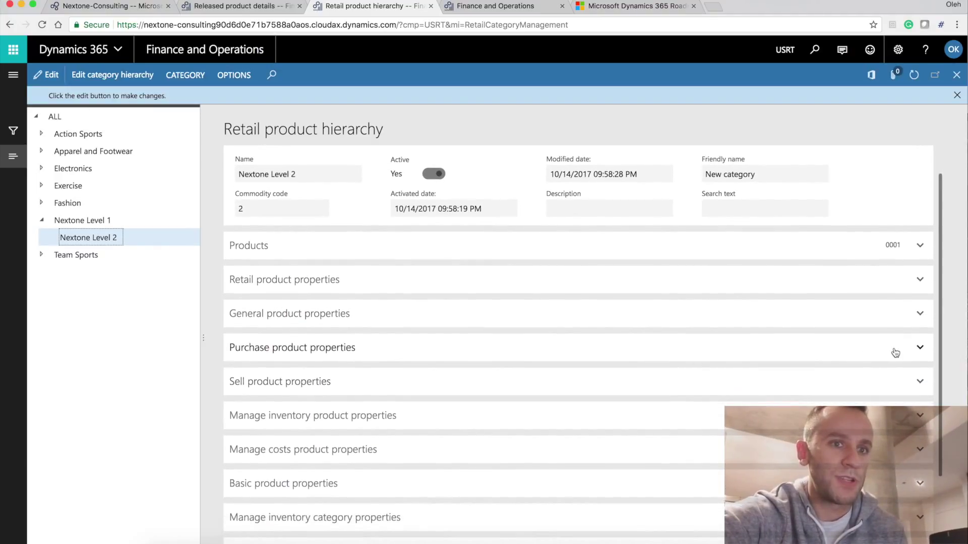
Expand Nextone Level 2's Purchase product properties and compare them with product 0004's purchase settings.
click(795, 356)
scroll(775, 379, down, 3)
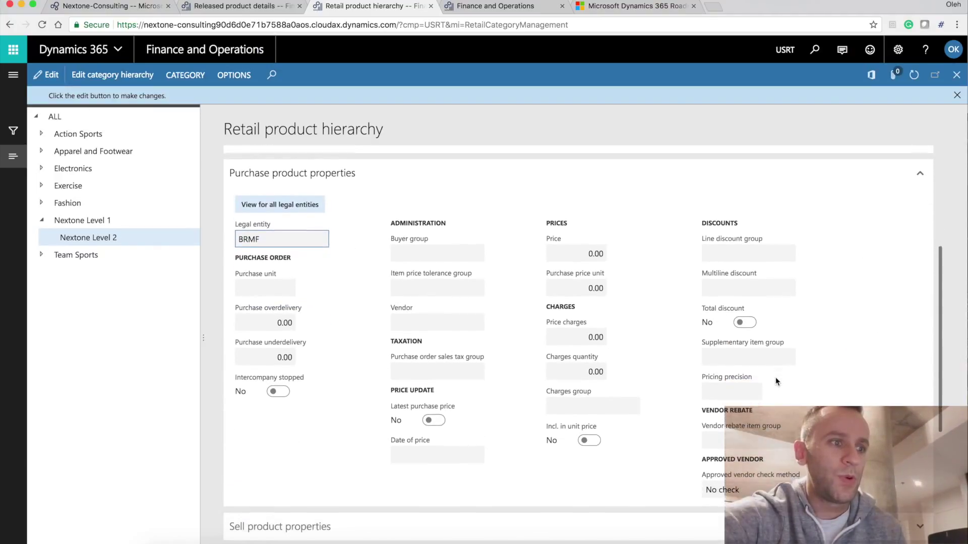
scroll(775, 381, down, 1)
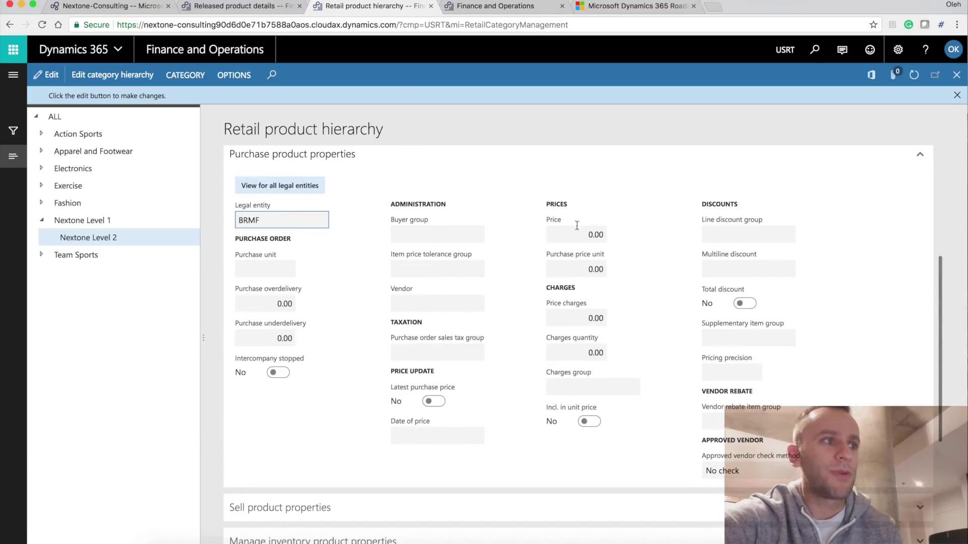
click(242, 6)
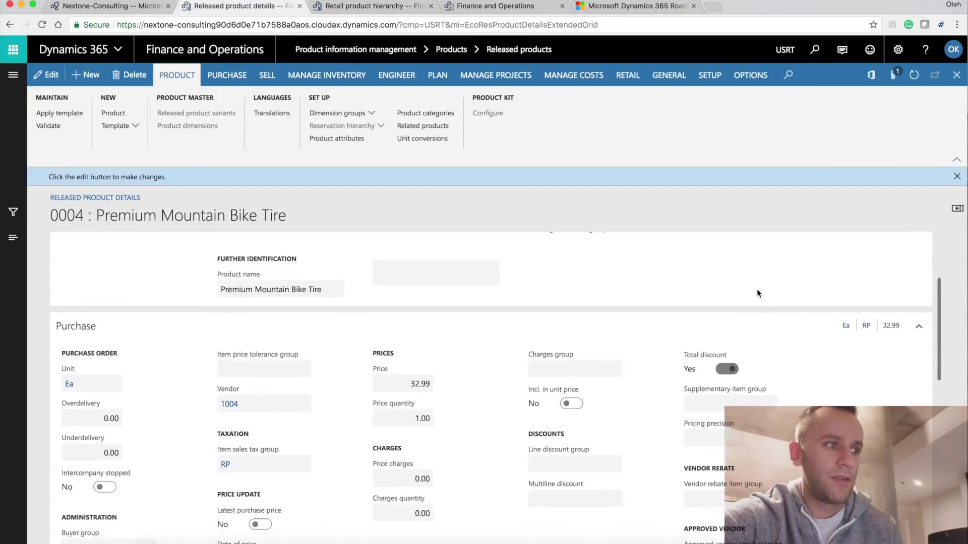
scroll(757, 289, down, 2)
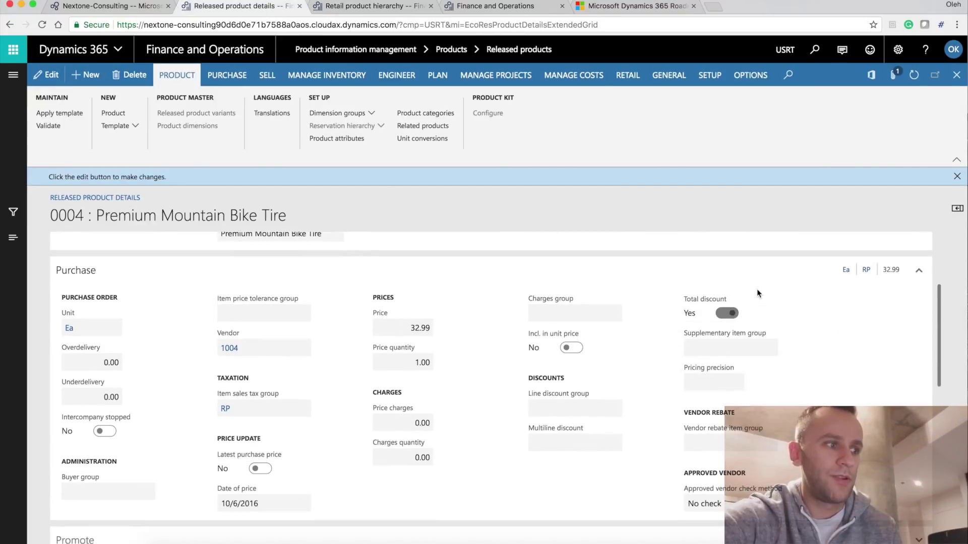
click(379, 7)
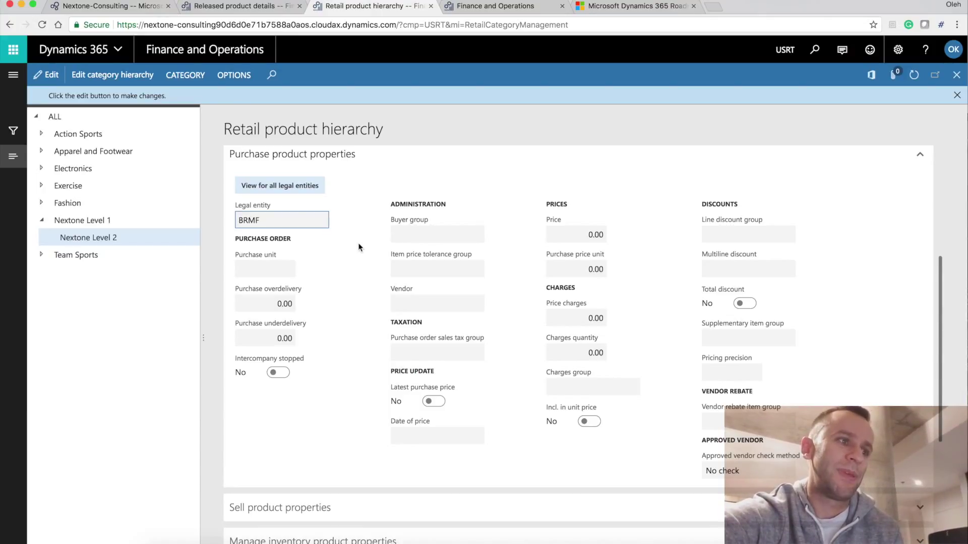
Edit Nextone Level 2's purchase properties: legal entity USRT with vendor 1003.
click(52, 75)
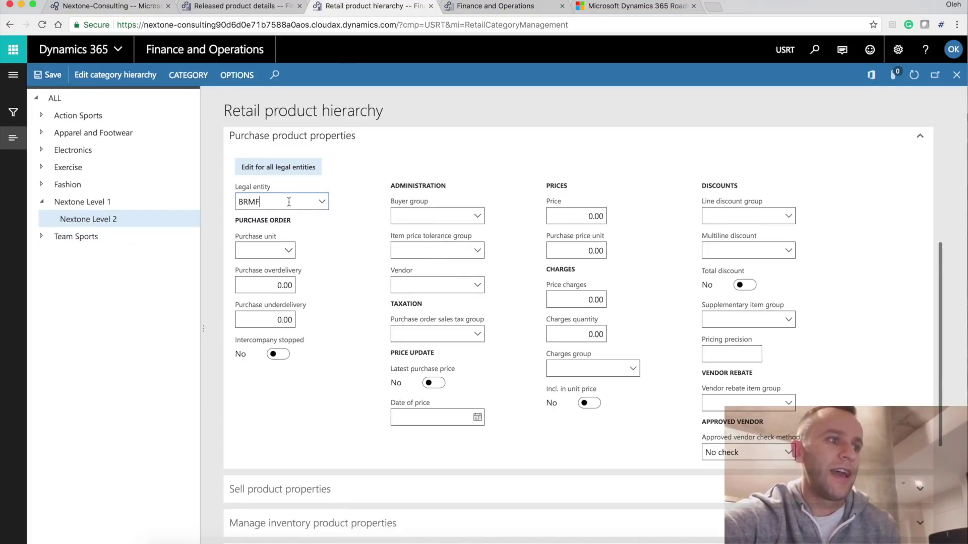
text(USRT)
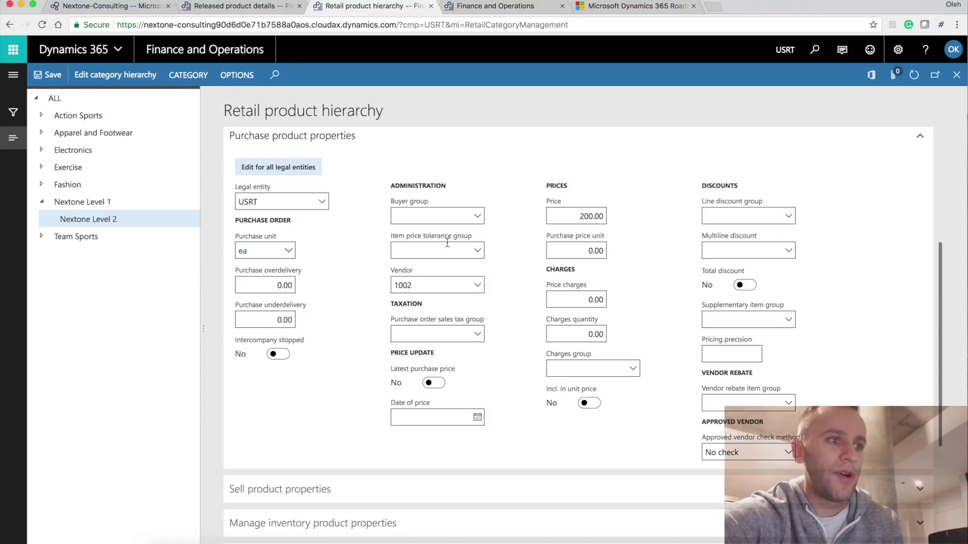
click(421, 287)
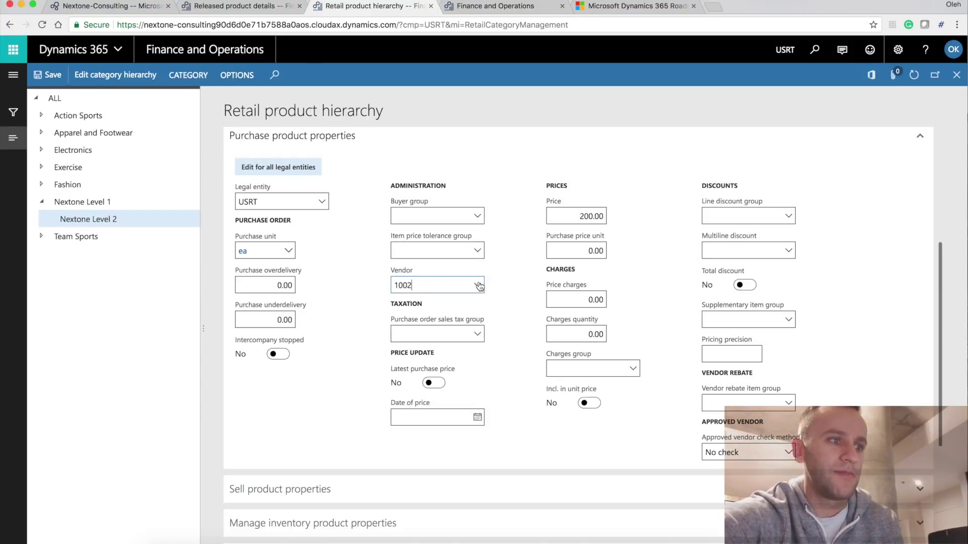
click(479, 286)
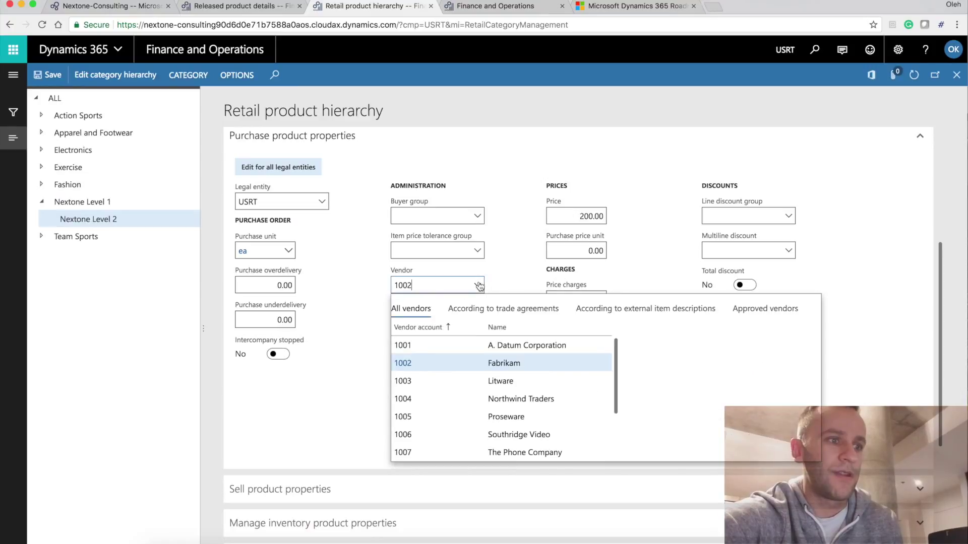
click(432, 380)
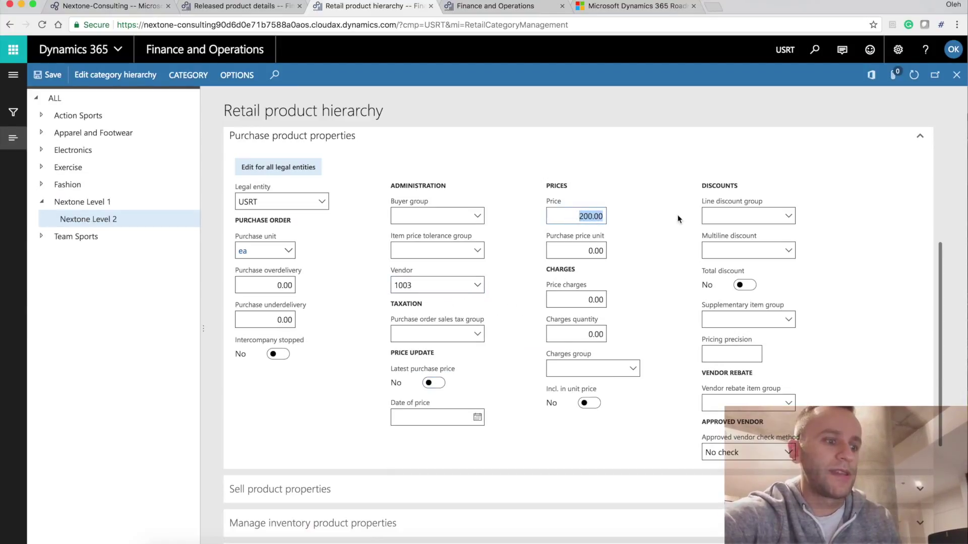
Enter 300 in Nextone Level 2's general product properties, review its USRT sell properties, and save.
text(300)
drag(940, 288, 940, 177)
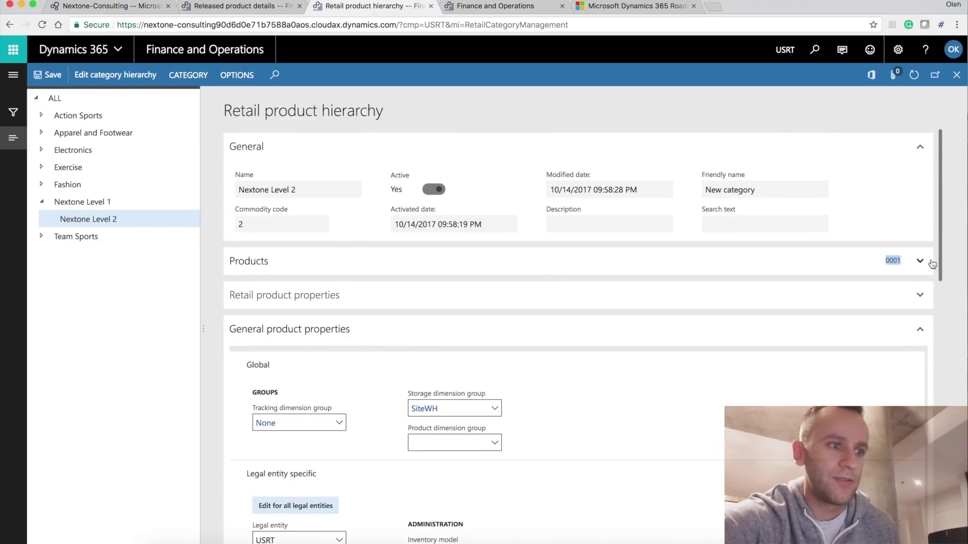
drag(941, 230, 941, 271)
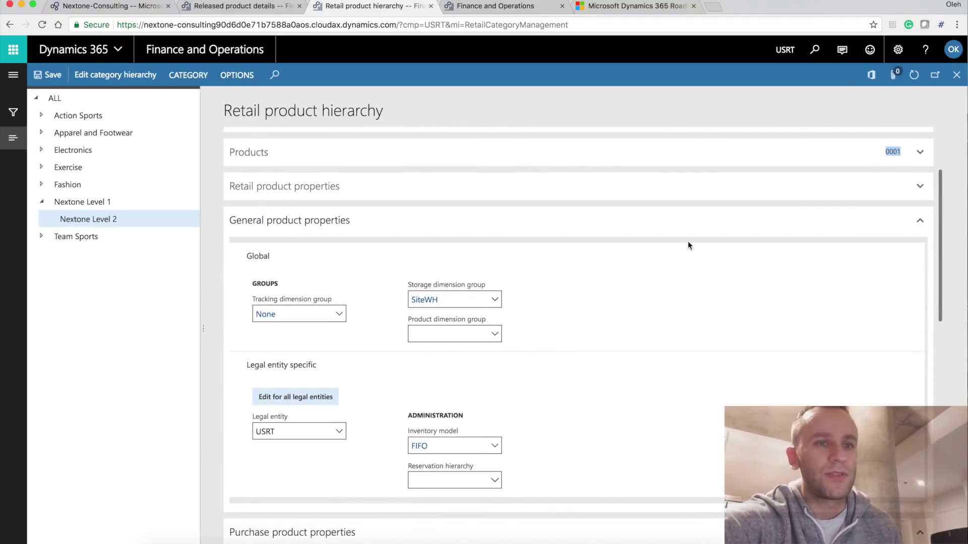
drag(939, 220, 942, 429)
click(920, 326)
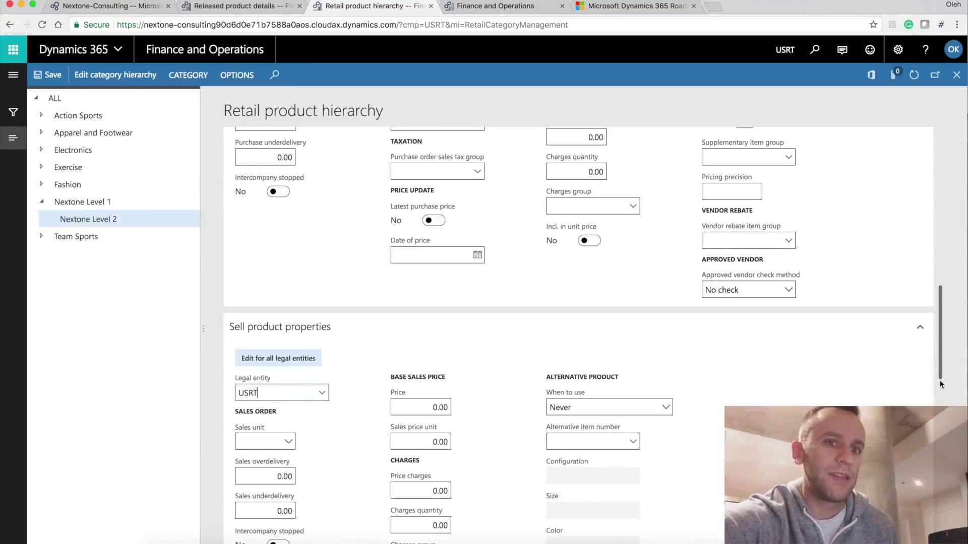
drag(940, 353, 940, 430)
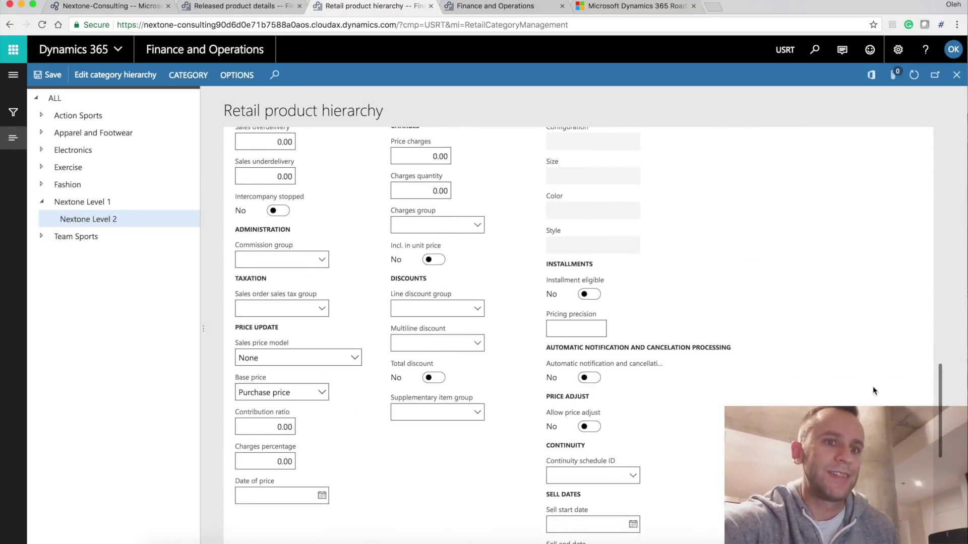
drag(938, 388, 938, 176)
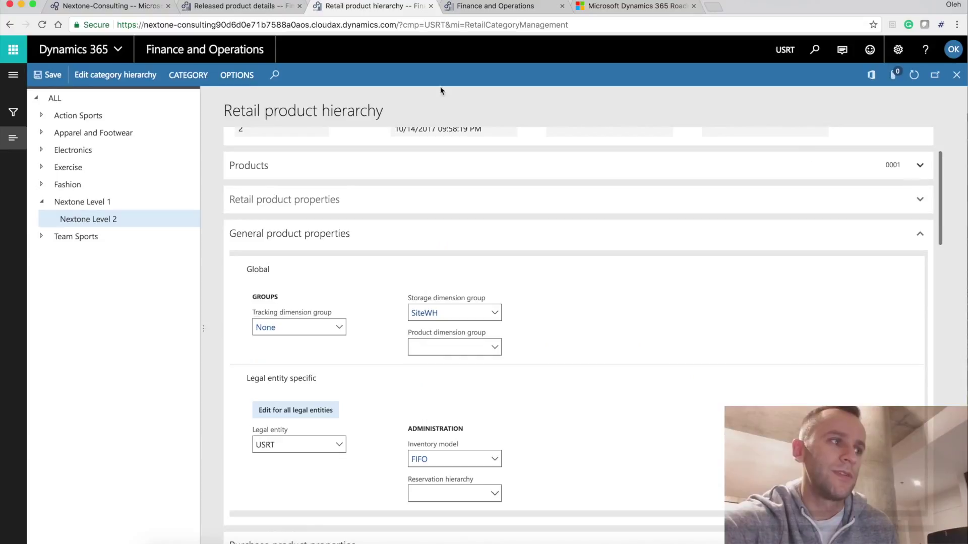
click(50, 77)
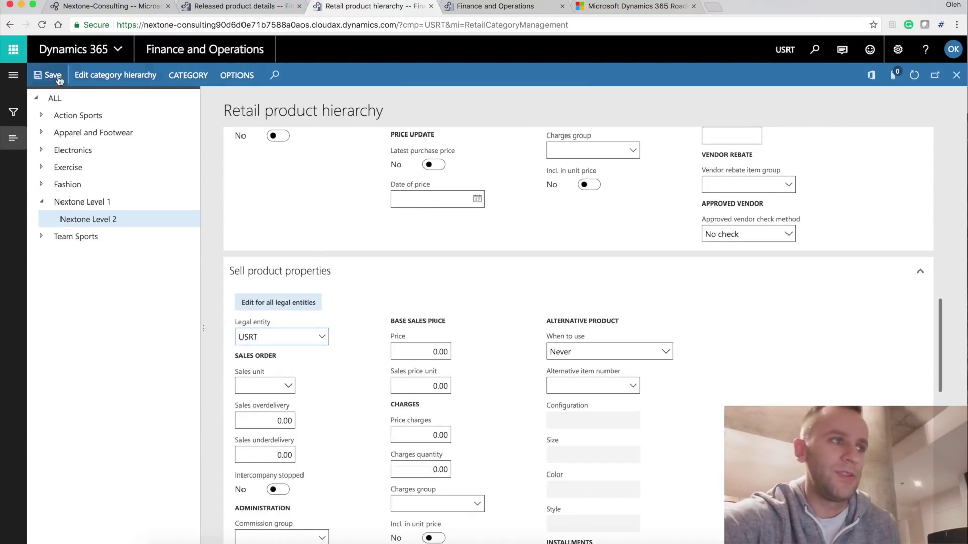
Leave product 0004 and return to the Released products grid showing items 0001–0017.
click(236, 6)
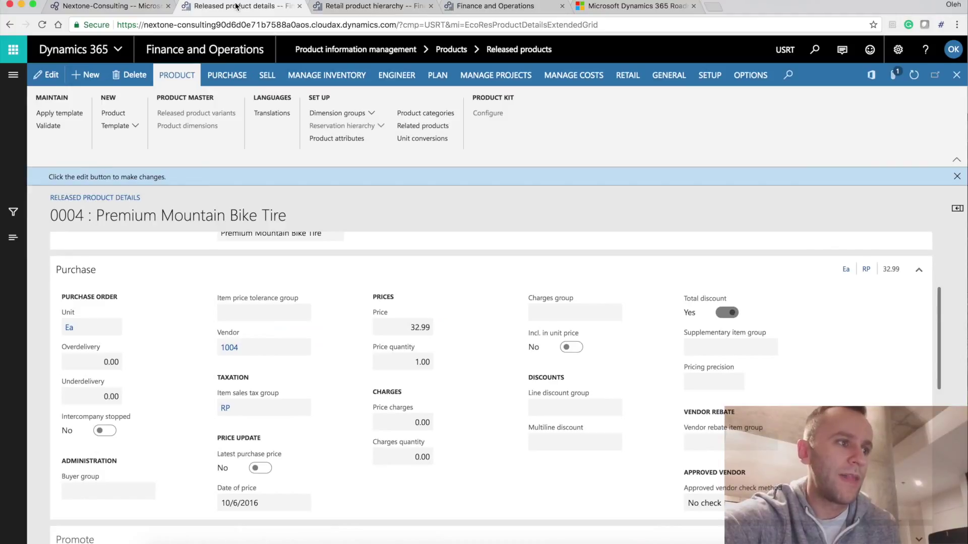
click(13, 75)
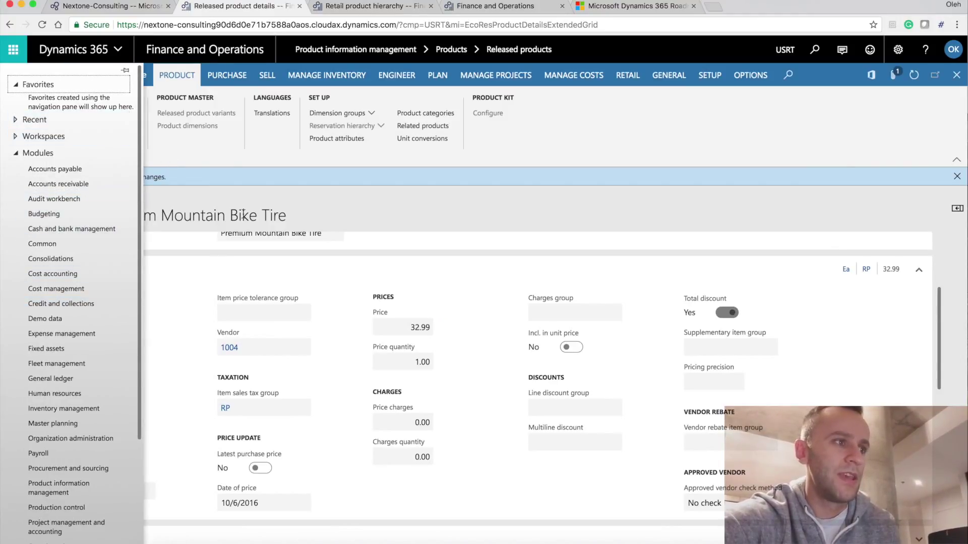
click(225, 204)
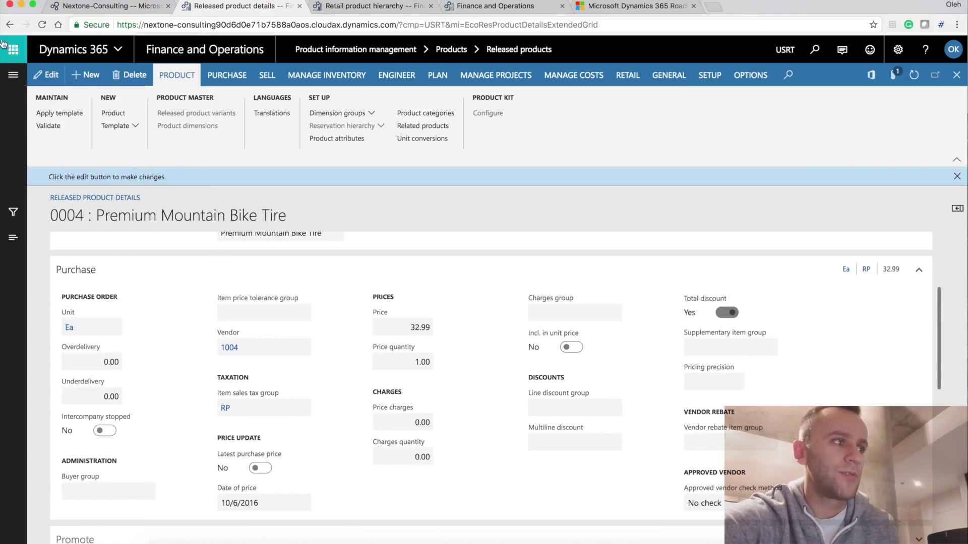
click(9, 24)
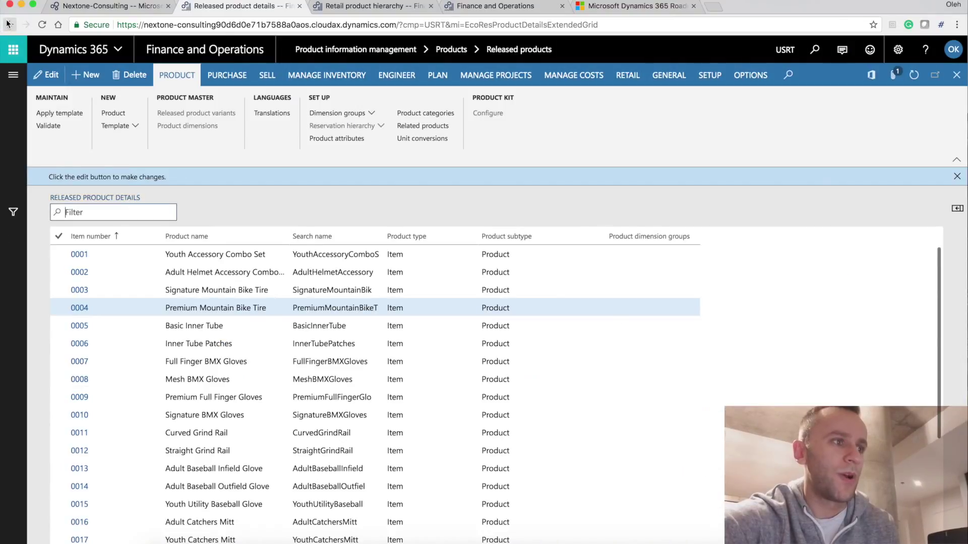
Create a new released product numbered Demo009 and review the Apply template options.
click(90, 74)
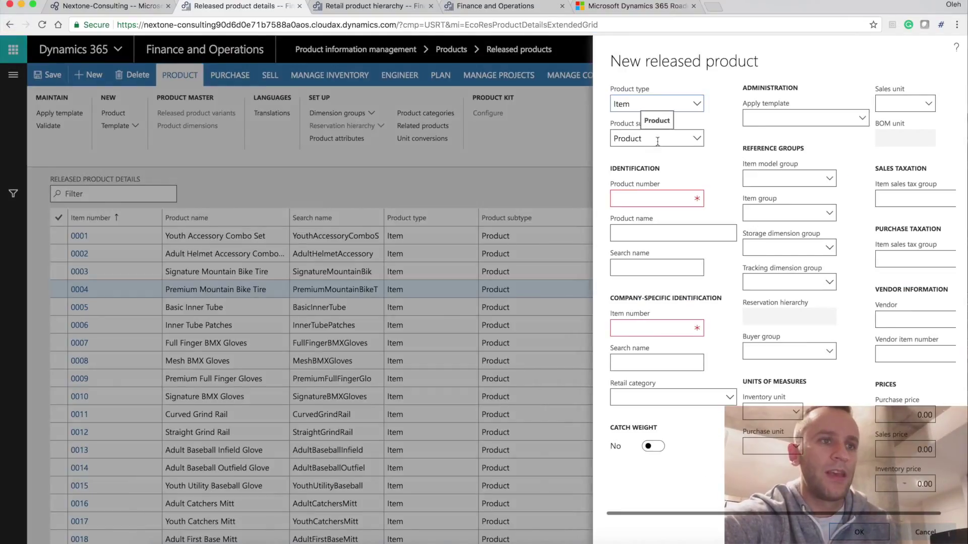
click(643, 193)
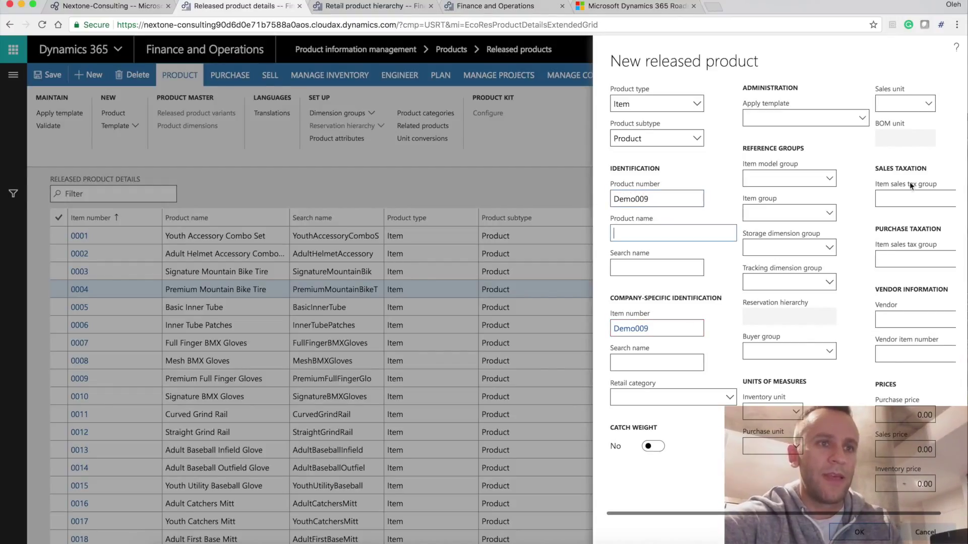
click(862, 118)
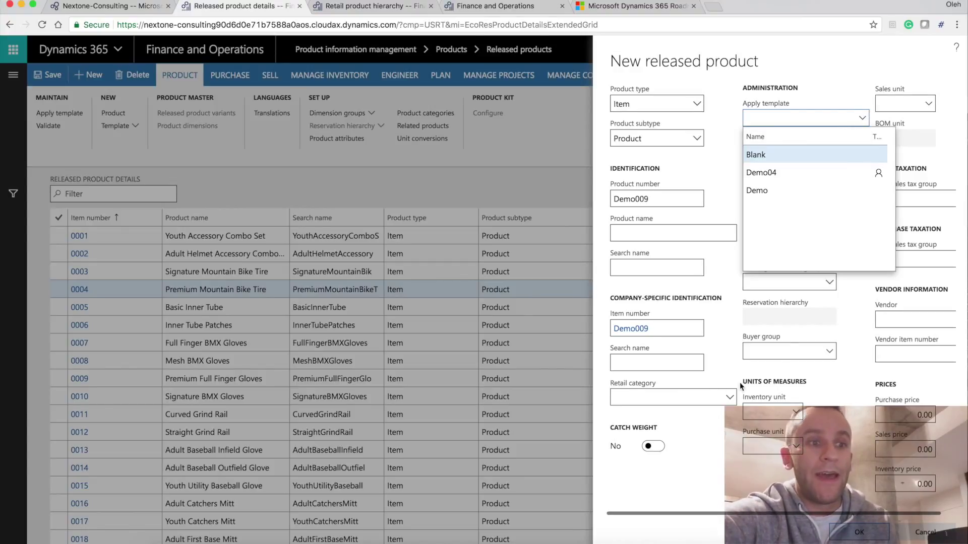
Set Demo009's retail category to Nextone Level 2 under Nextone Level 1 and create the product.
click(728, 349)
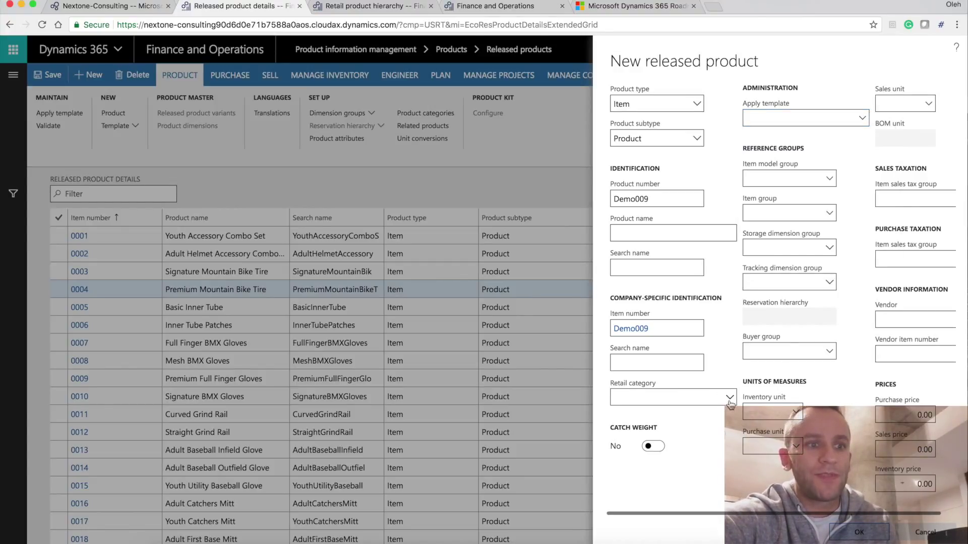
click(730, 398)
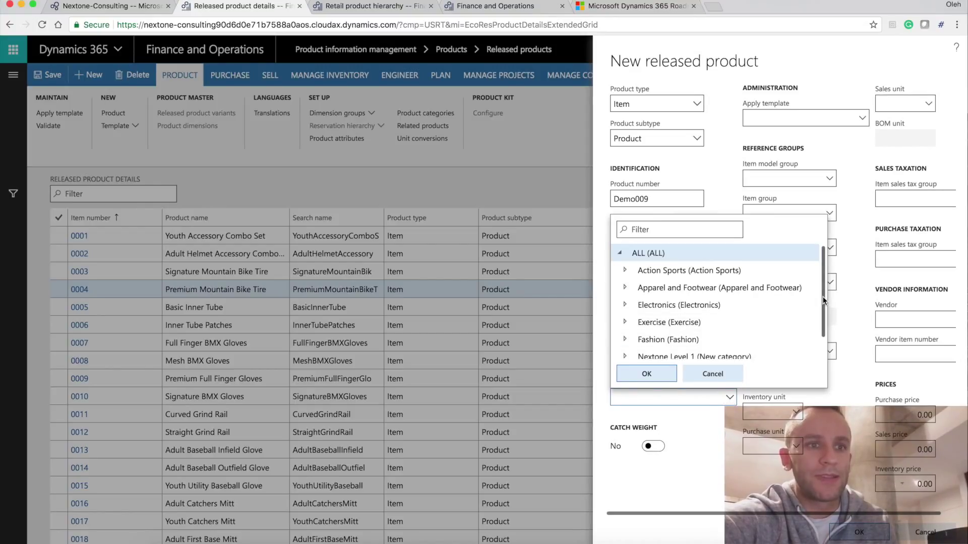
drag(824, 300, 824, 347)
click(625, 334)
click(700, 350)
click(664, 375)
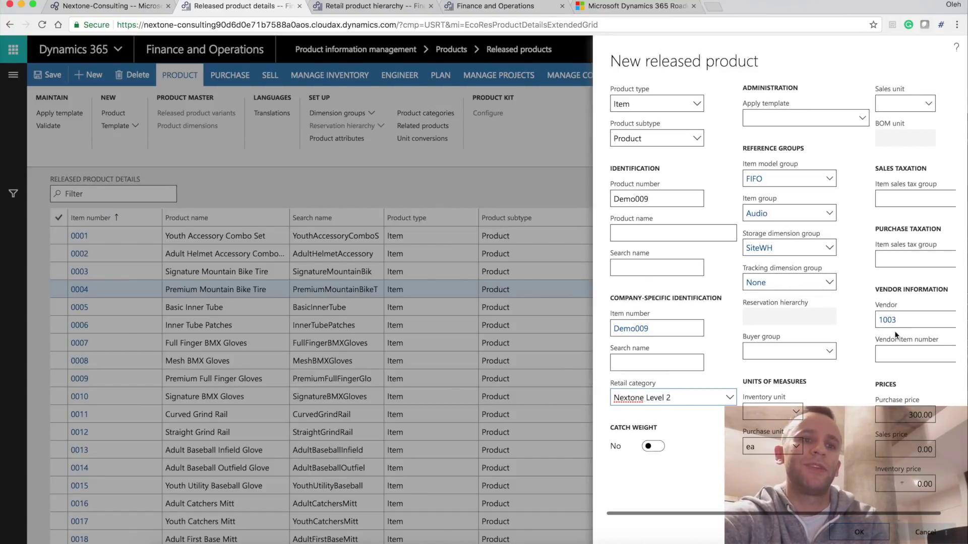
click(857, 533)
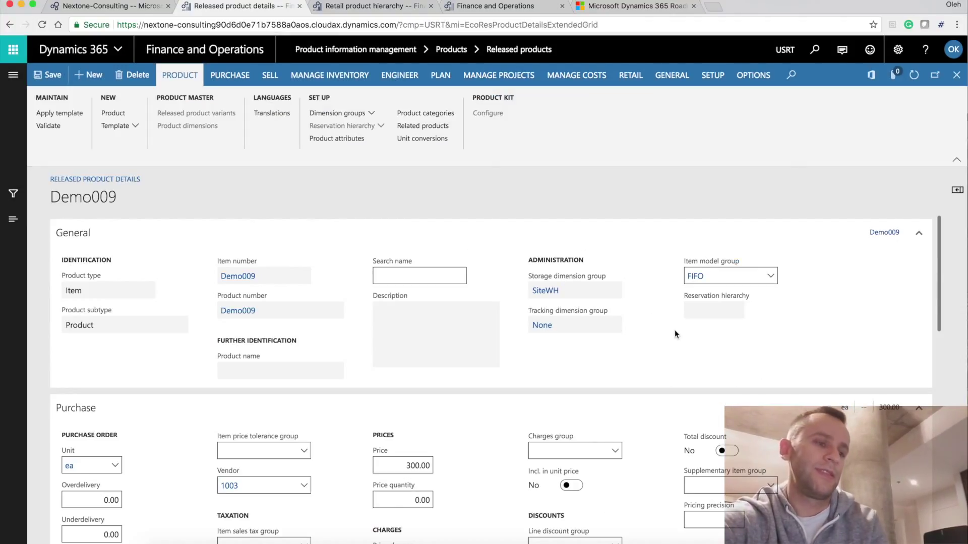
Go through Product information management to the Released products list.
scroll(676, 333, down, 5)
scroll(676, 334, down, 1)
scroll(676, 334, up, 3)
scroll(676, 334, down, 1)
click(13, 75)
scroll(61, 413, down, 1)
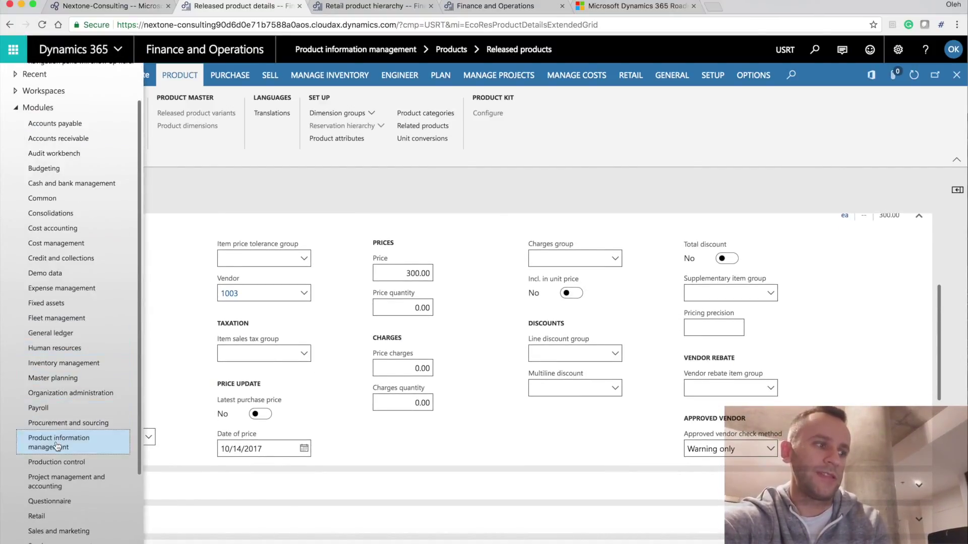
click(57, 444)
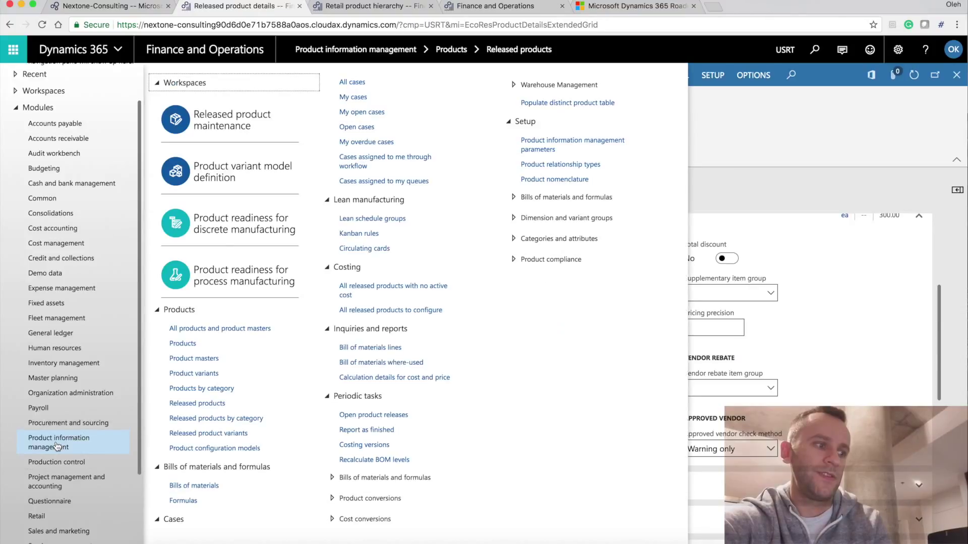
click(207, 403)
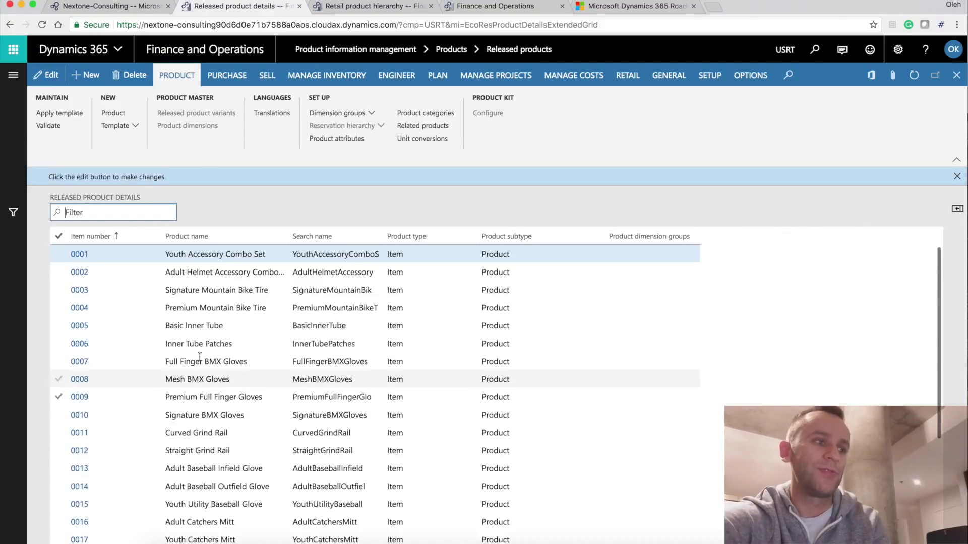
For product 0006 Inner Tube Patches, delete the Retail Product Category, Clearance and remaining category assignments.
click(206, 341)
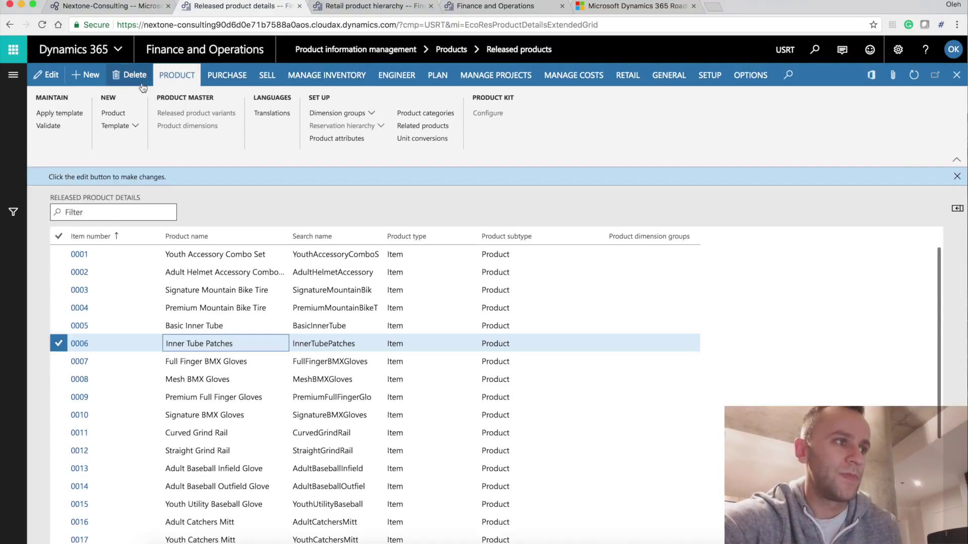
click(437, 114)
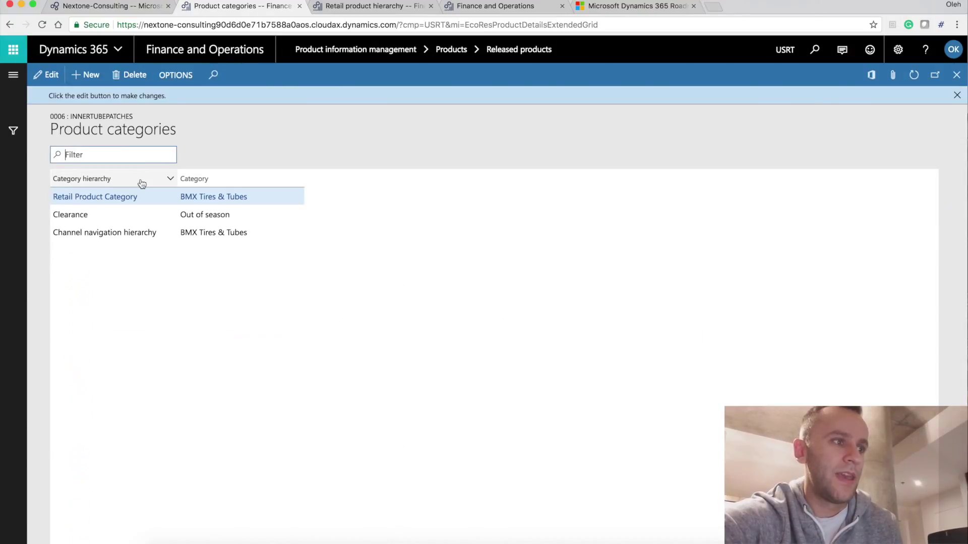
click(123, 79)
click(531, 313)
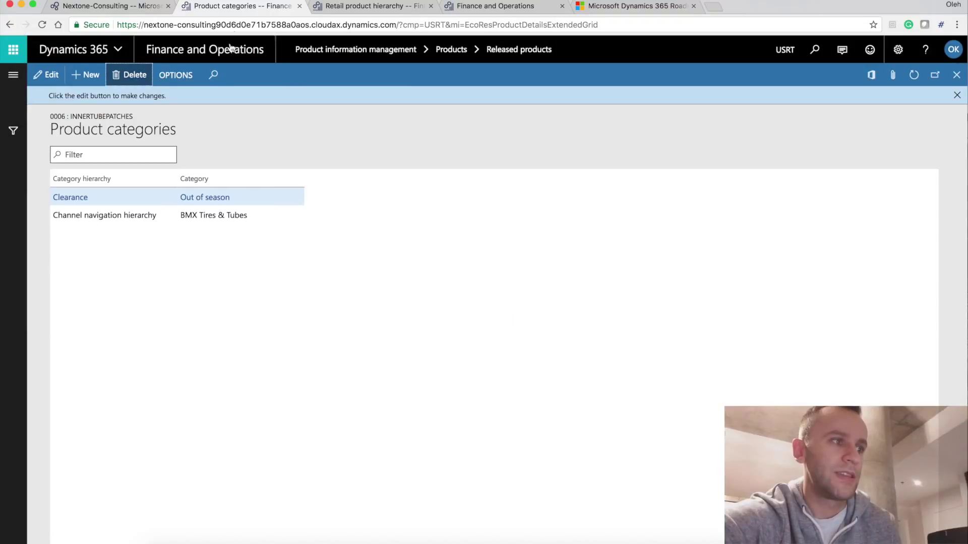
click(130, 75)
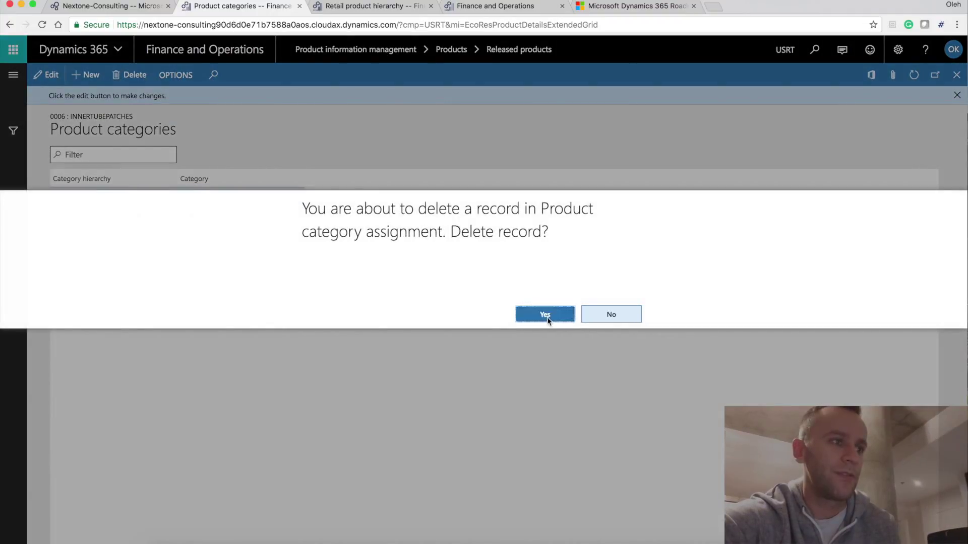
click(545, 314)
click(132, 75)
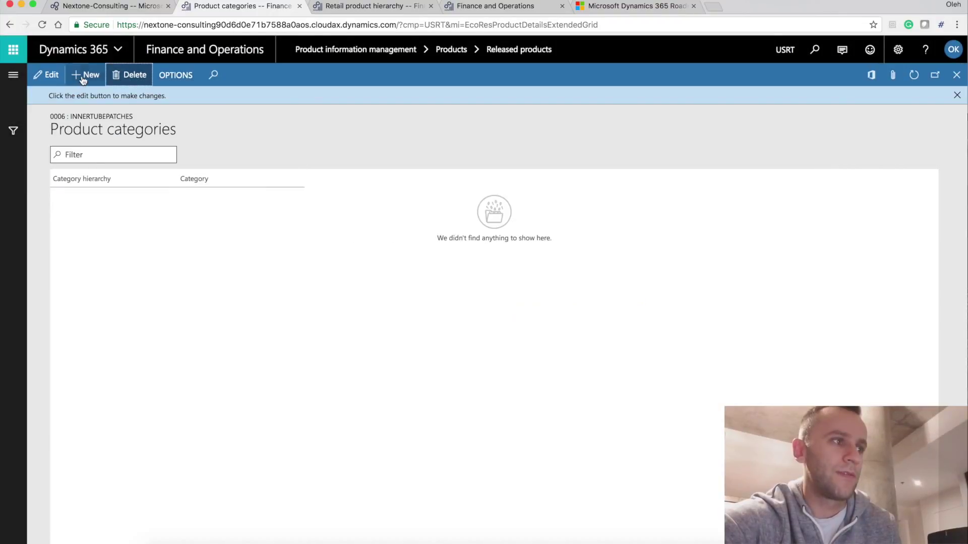
Assign 0006 to Retail Product Category Nextone Level 2, save, and accept inheriting its properties.
click(83, 77)
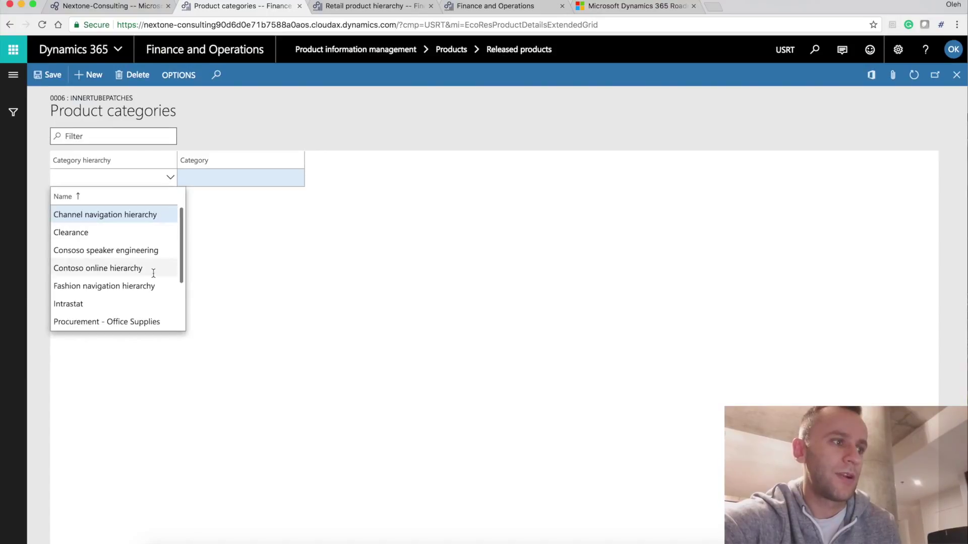
scroll(123, 302, down, 3)
click(89, 291)
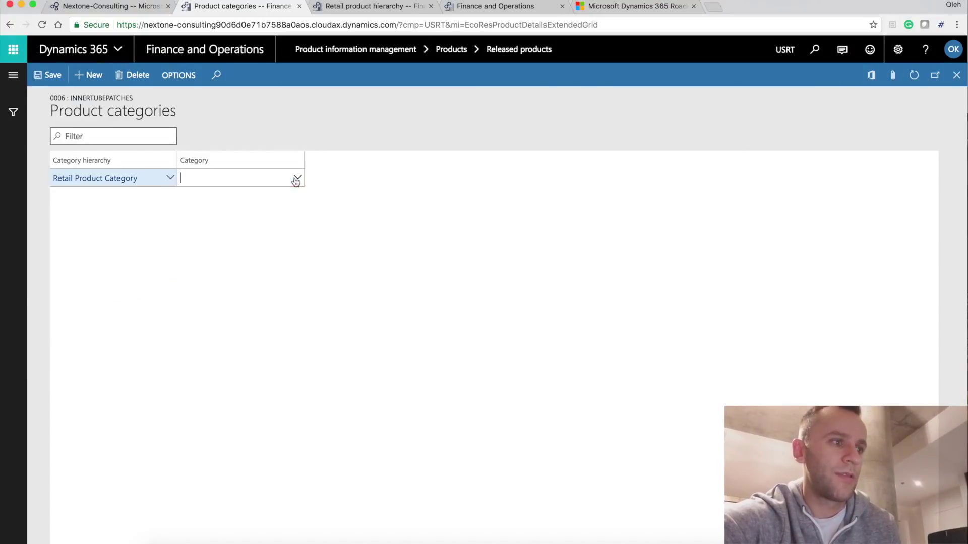
click(297, 178)
scroll(189, 305, down, 1)
click(192, 305)
click(309, 323)
click(213, 346)
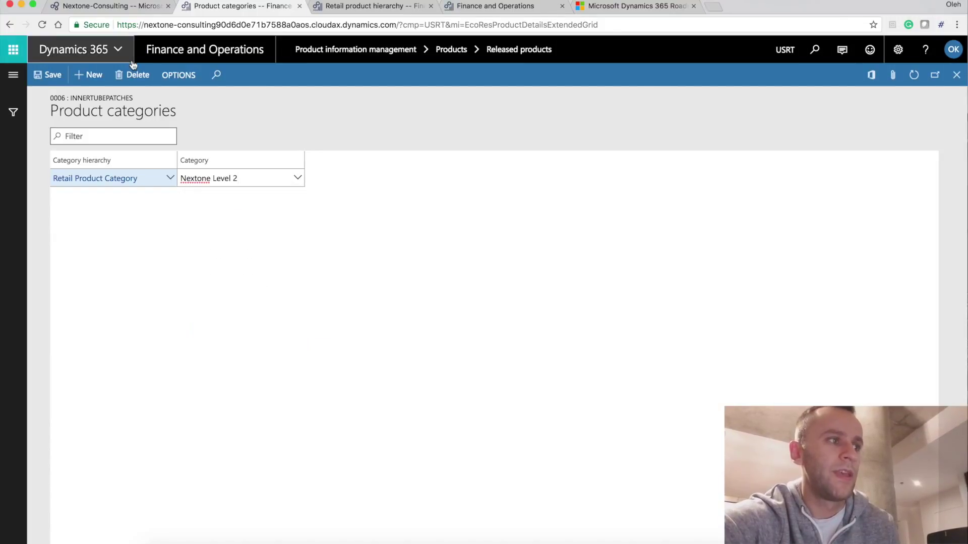
click(53, 76)
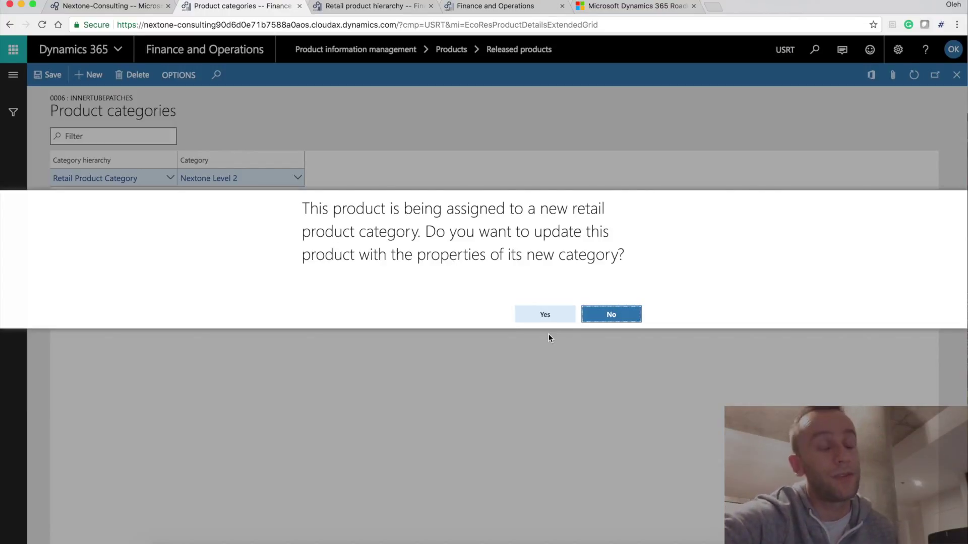
click(548, 320)
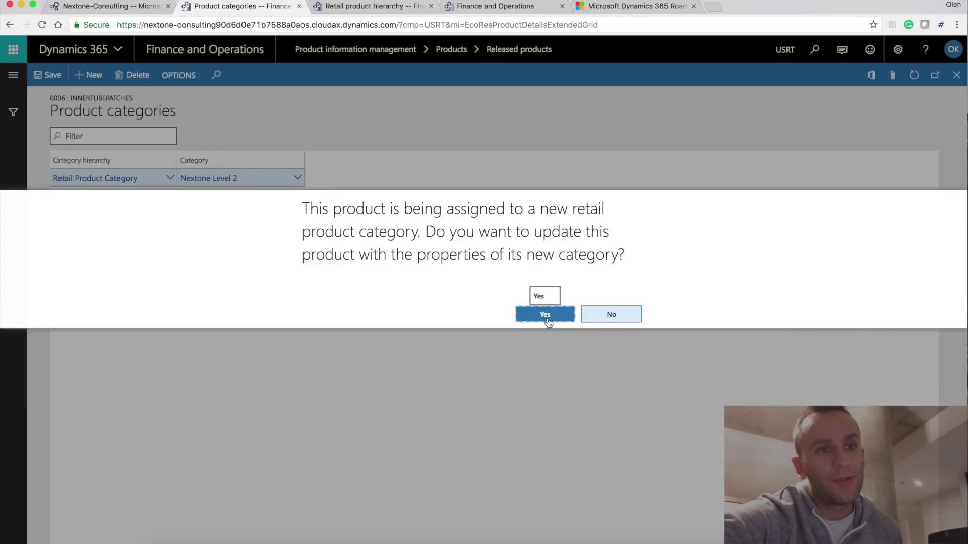